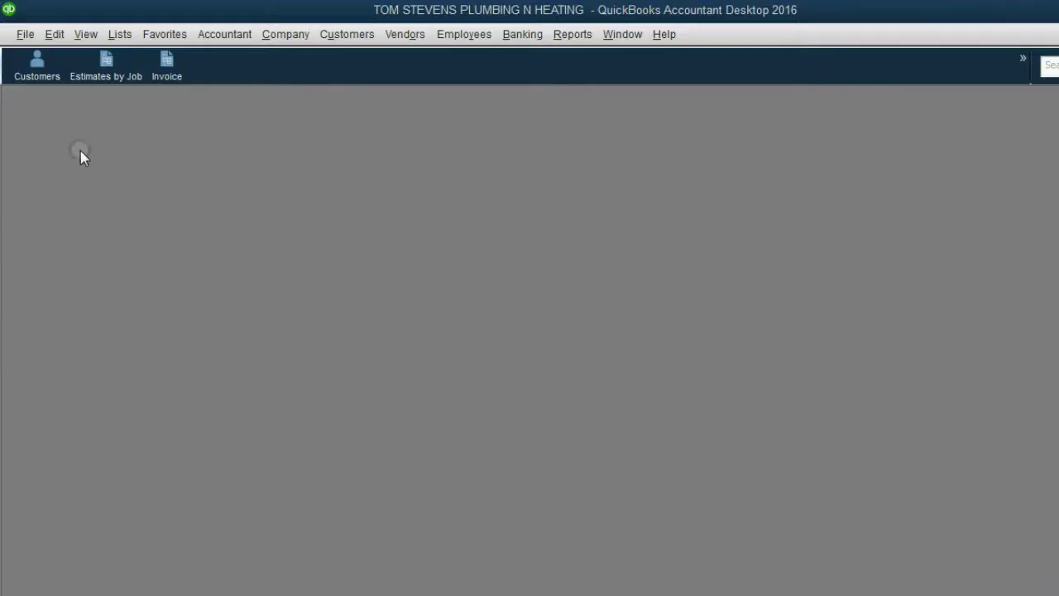
# Turn on progress invoicing in the company preferences for Jobs & Estimates and save the preferences.
pyautogui.click(54, 34)
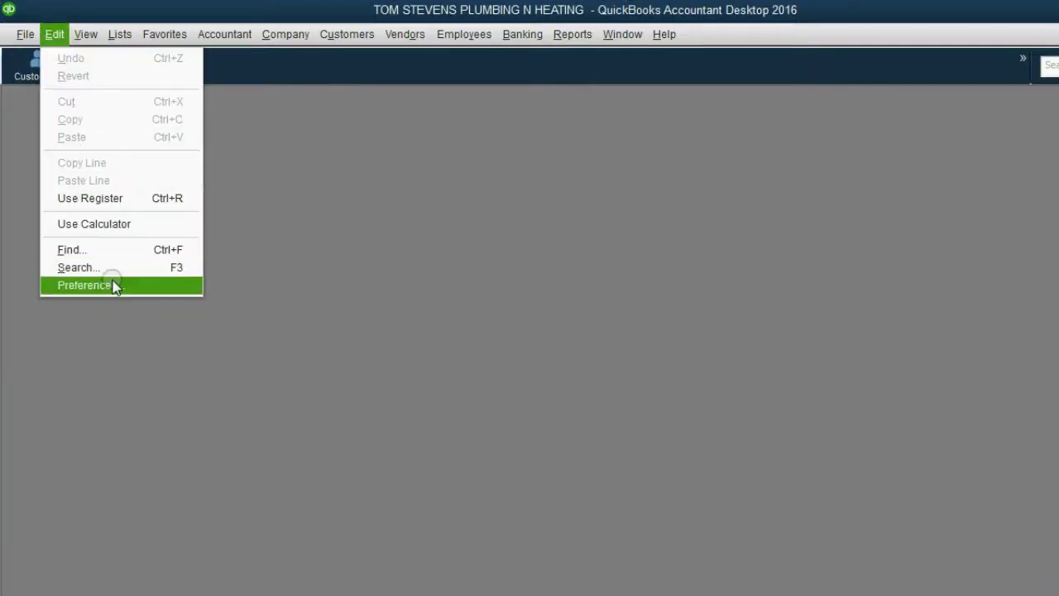
pyautogui.click(115, 287)
pyautogui.moveTo(368, 87); pyautogui.dragTo(142, 115)
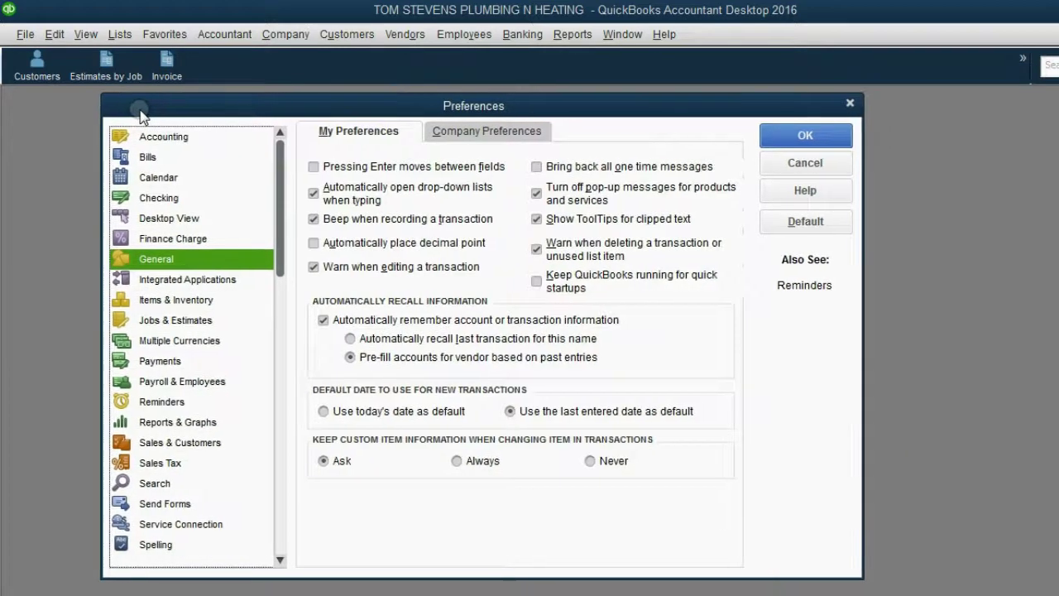
pyautogui.click(175, 320)
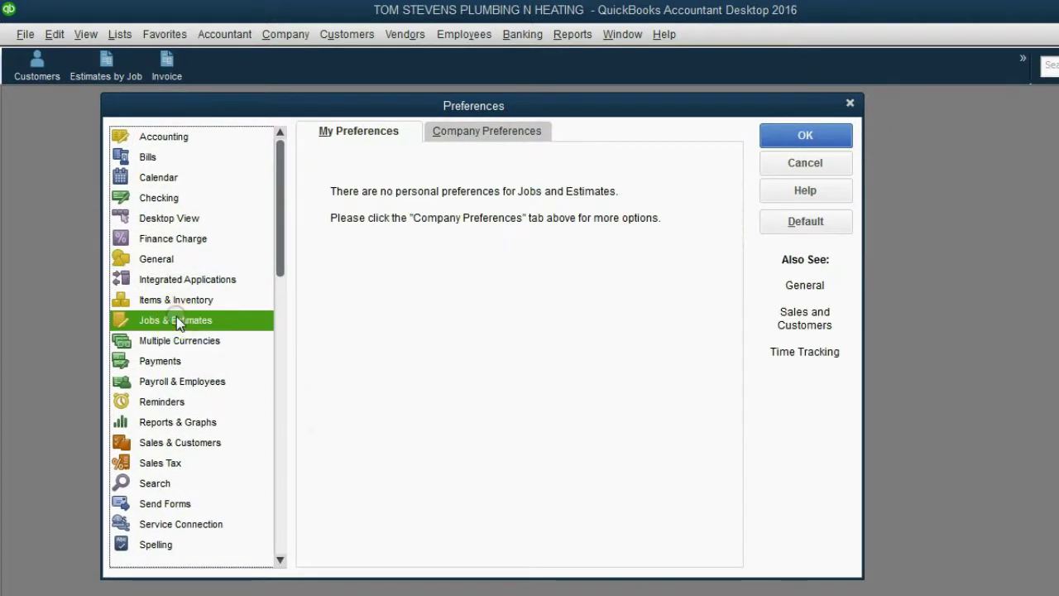
pyautogui.click(462, 132)
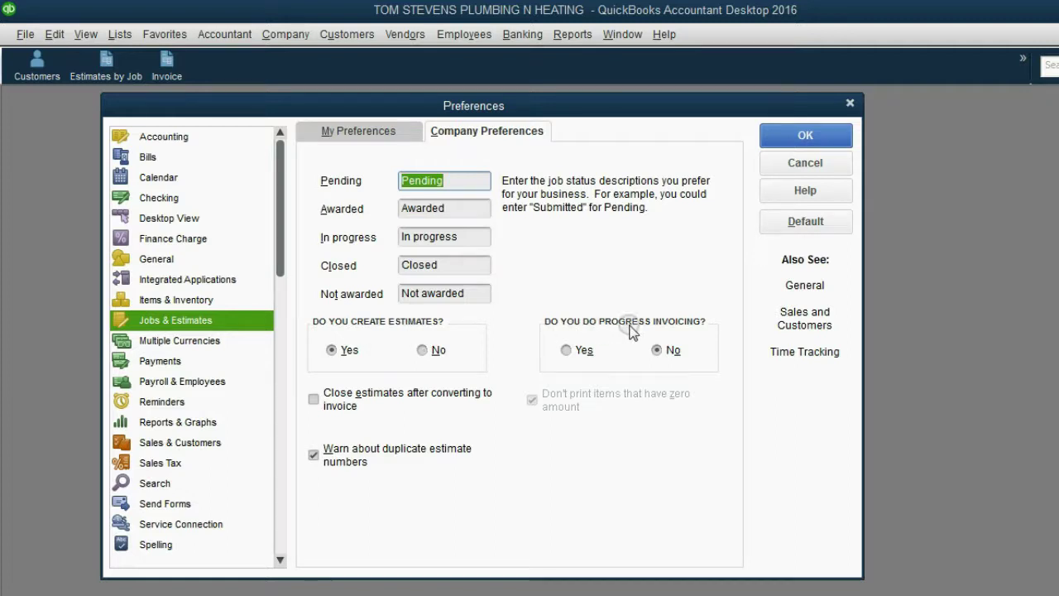
pyautogui.click(583, 351)
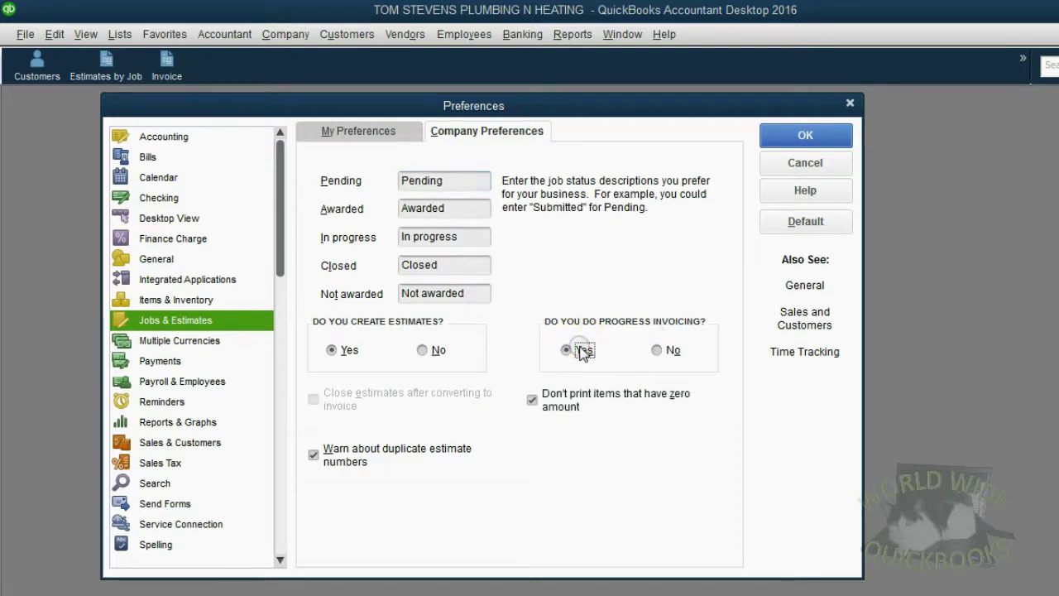
pyautogui.click(789, 139)
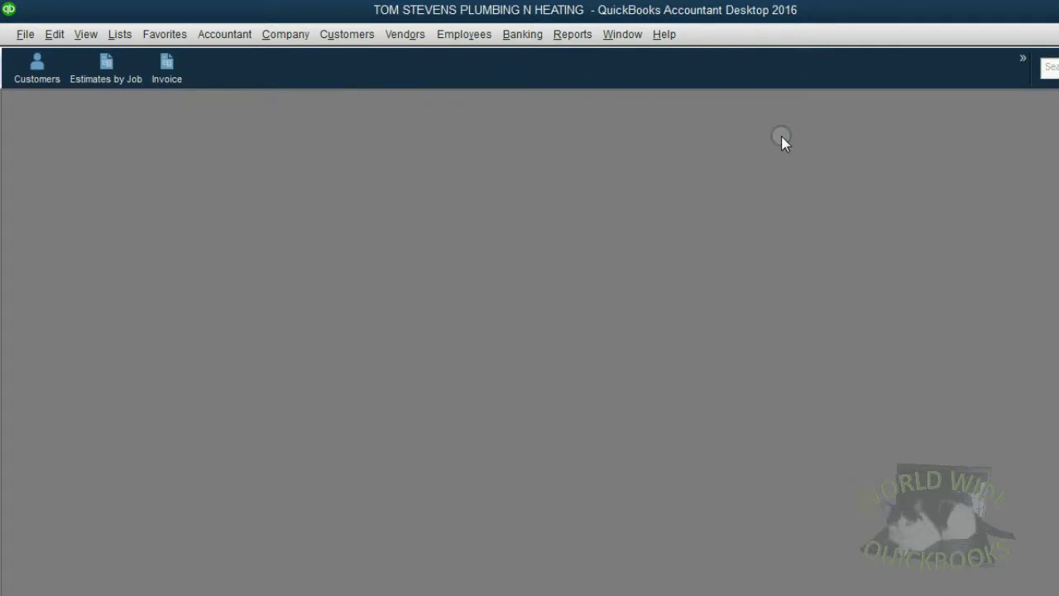
# Open the Job Progress Invoices vs. Estimates report from the Jobs, Time & Mileage reports.
pyautogui.click(574, 36)
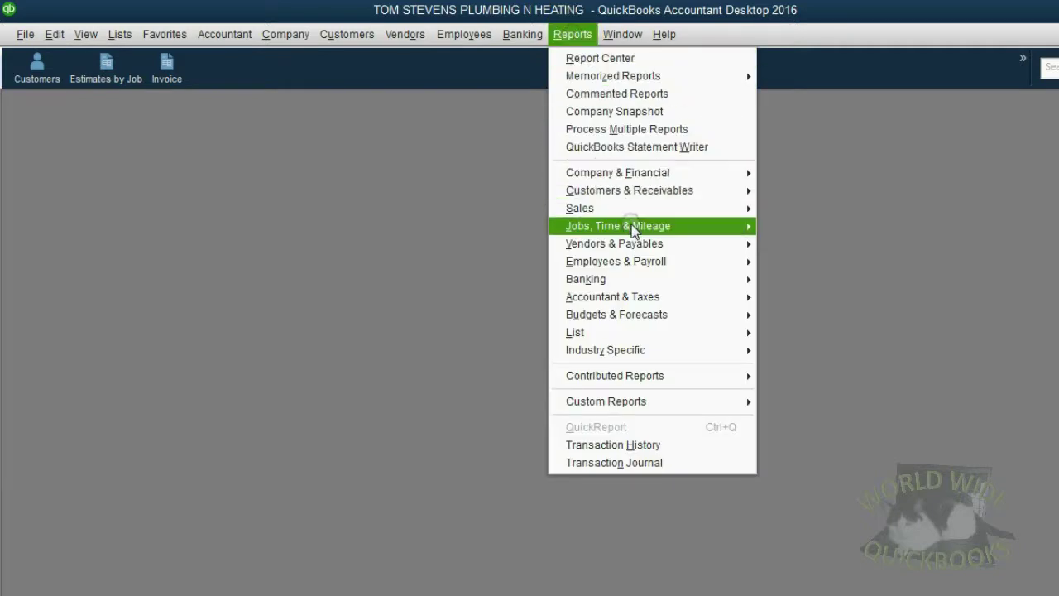
pyautogui.moveTo(636, 235)
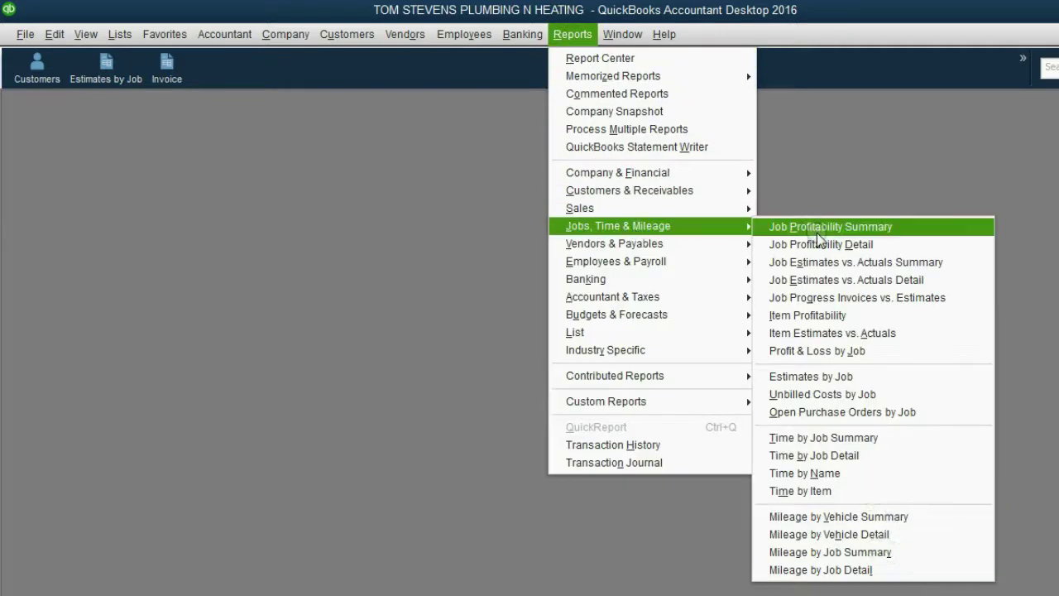
pyautogui.click(855, 299)
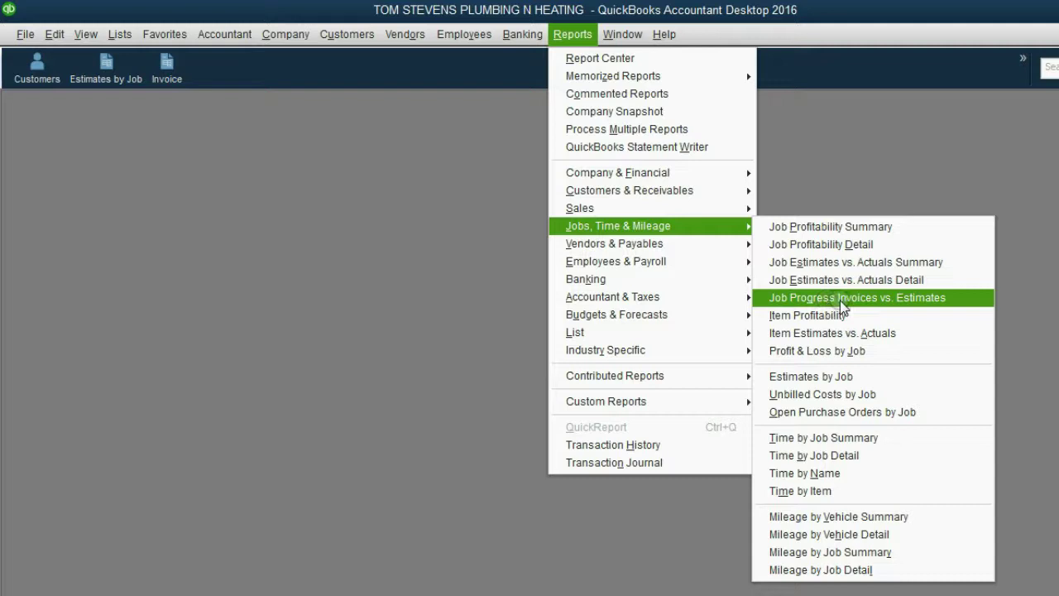
pyautogui.click(849, 301)
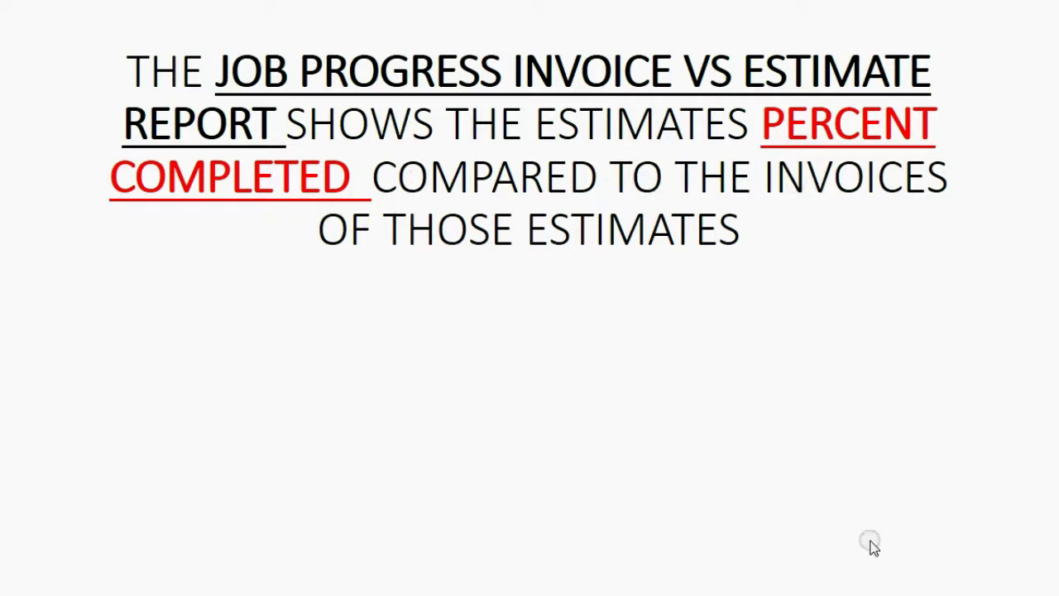
pyautogui.click(948, 593)
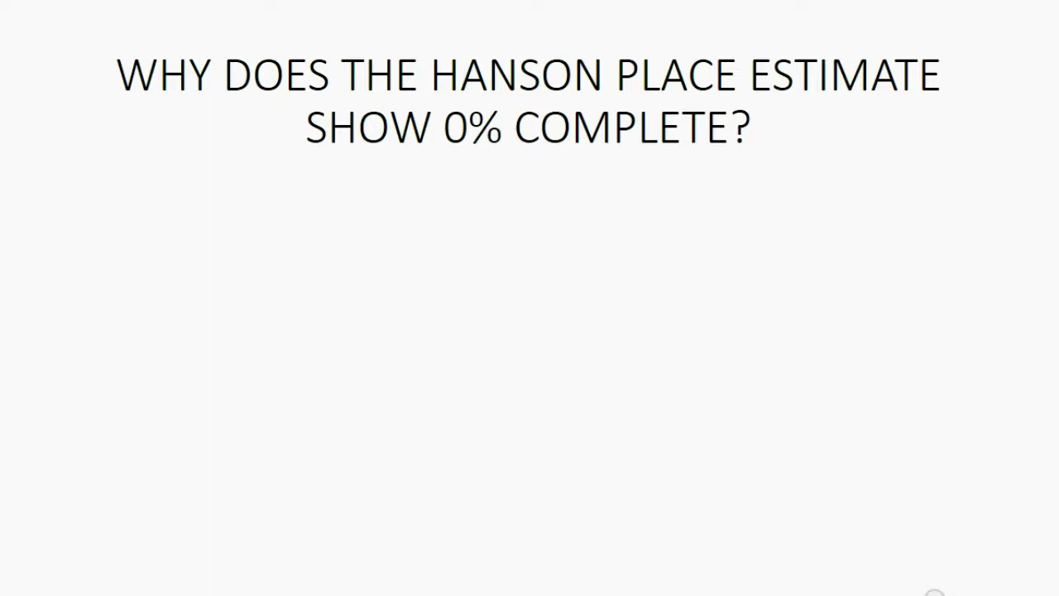
pyautogui.press('Right')
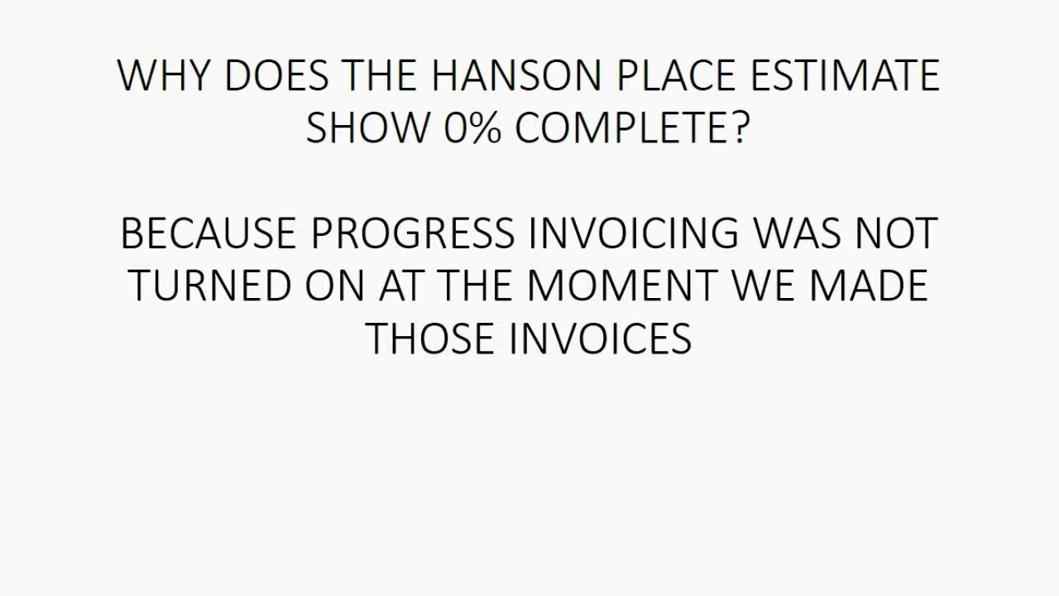
pyautogui.click(946, 593)
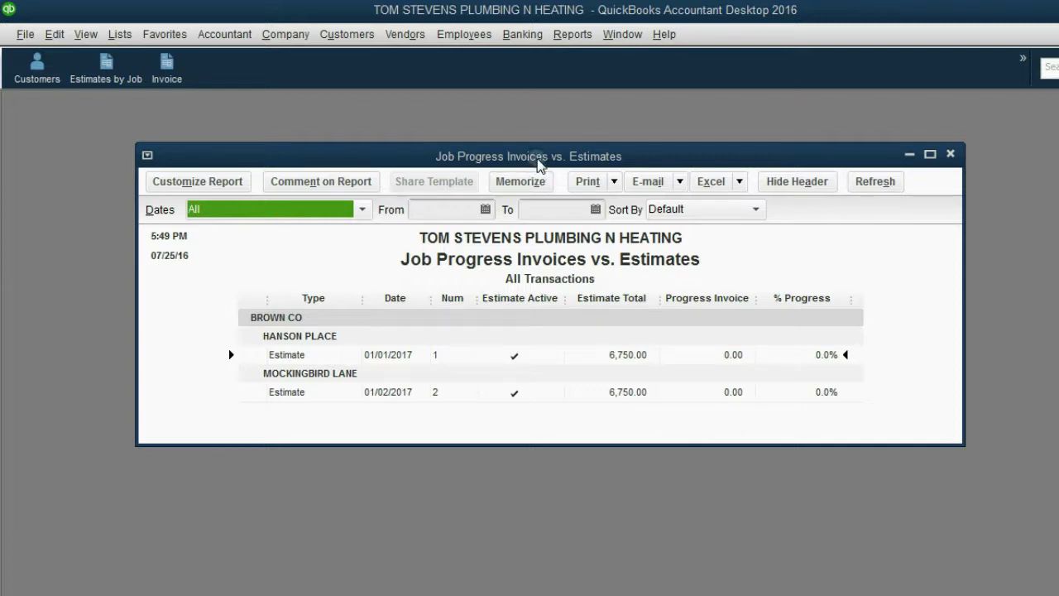
# Add the Job Progress Invoices vs. Estimates report to the icon bar, keeping the suggested label and description.
pyautogui.moveTo(538, 155); pyautogui.dragTo(505, 153)
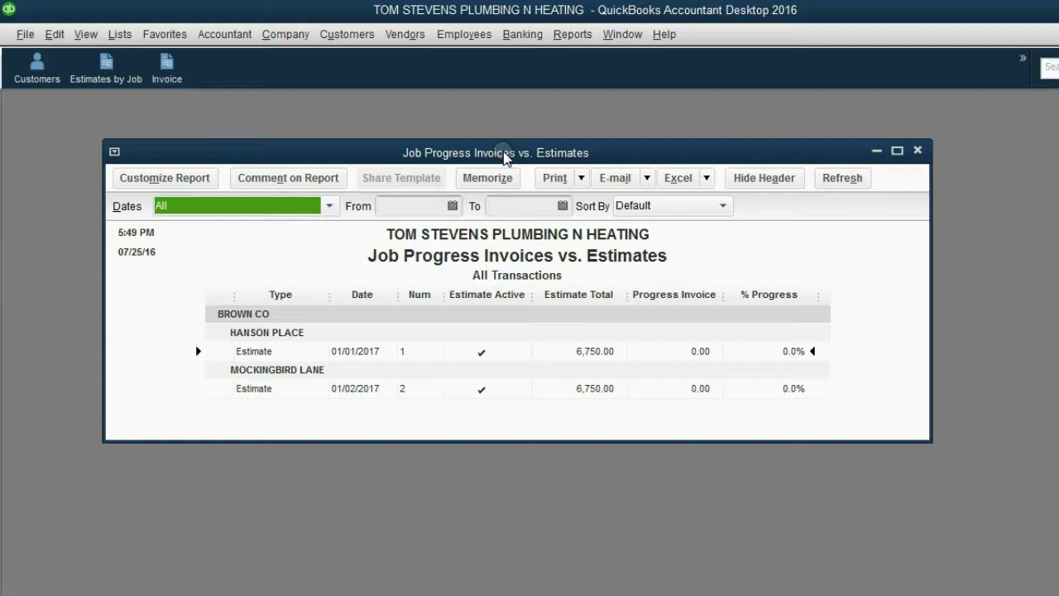
pyautogui.click(86, 34)
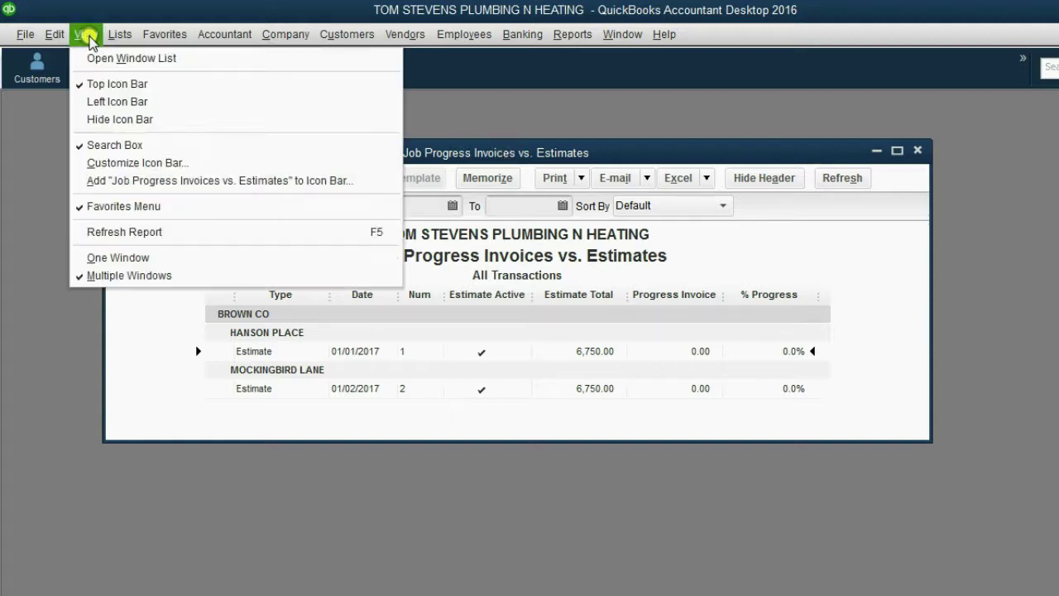
pyautogui.click(176, 181)
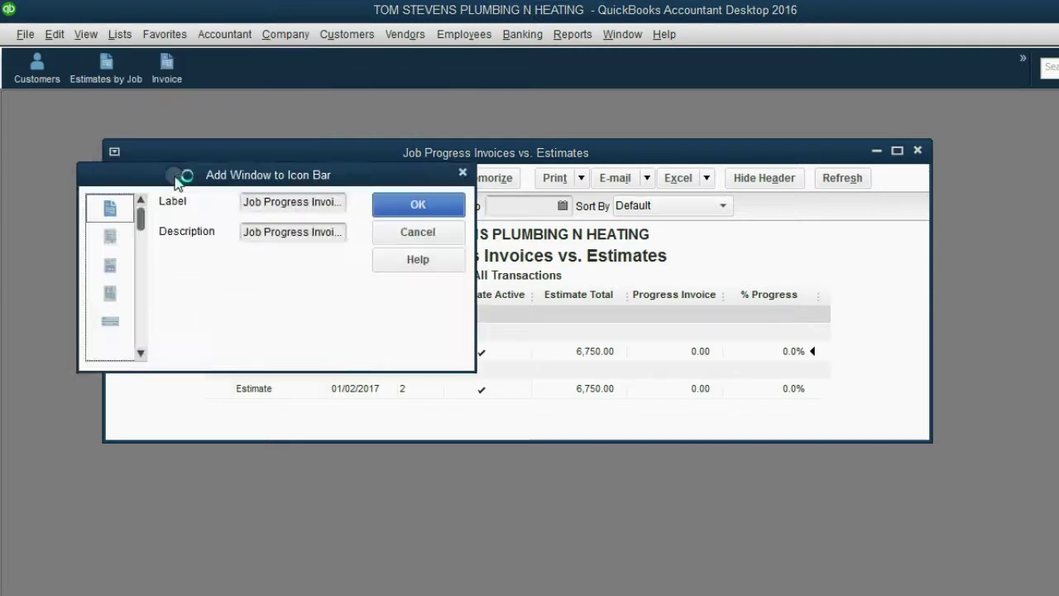
pyautogui.click(416, 206)
# Close the report without memorizing it and set the memorize message not to display in the future.
pyautogui.click(917, 151)
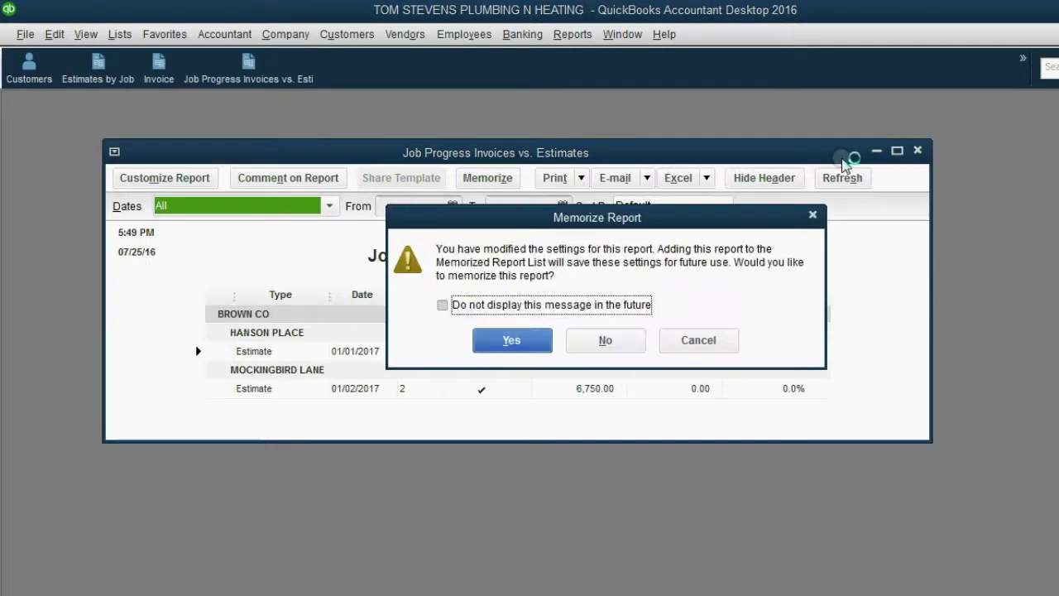
pyautogui.click(601, 307)
pyautogui.click(603, 339)
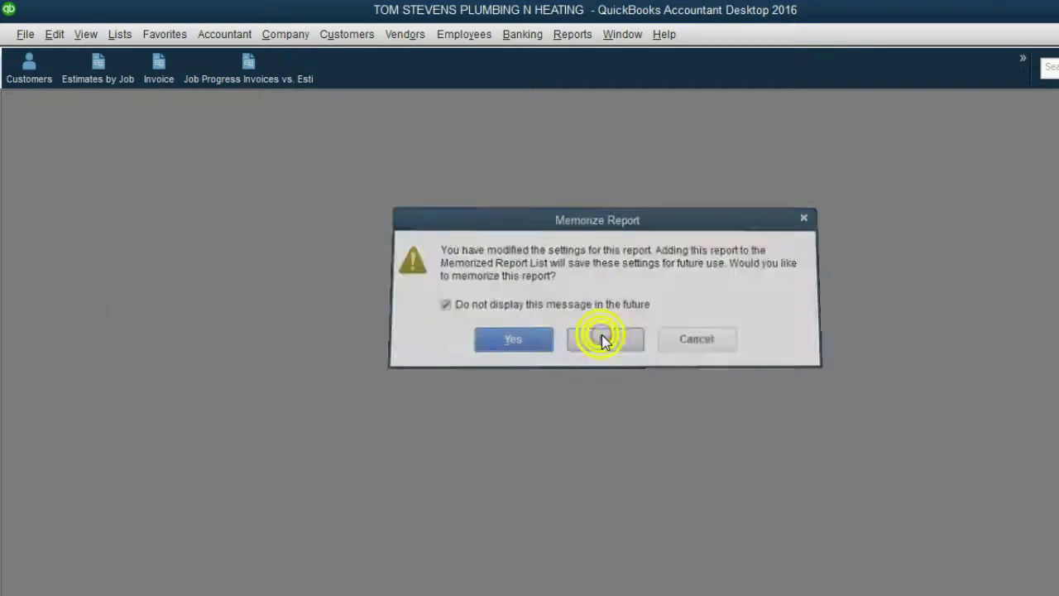
pyautogui.click(263, 77)
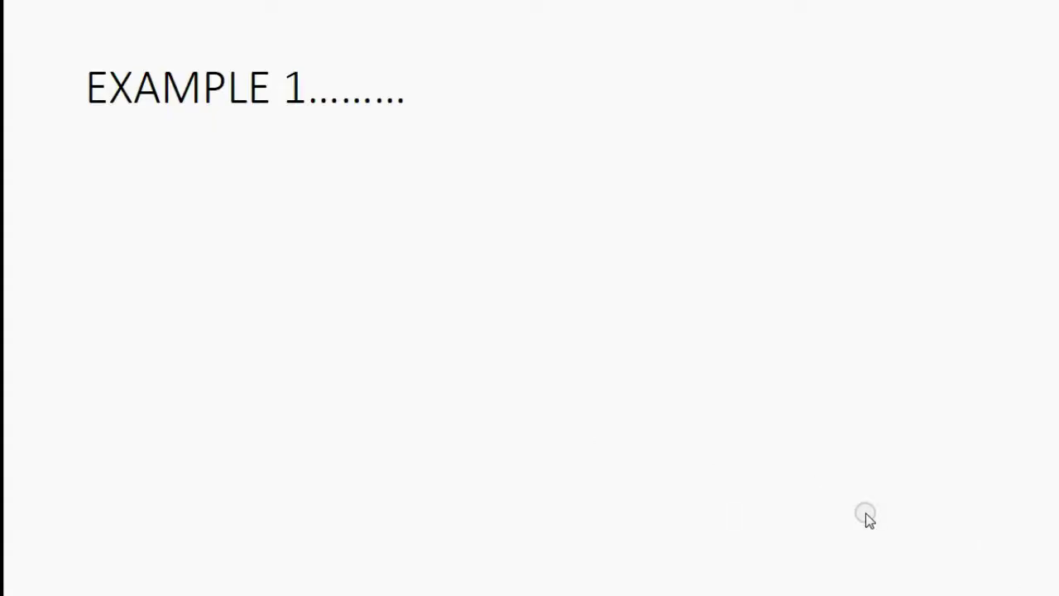
pyautogui.press('space')
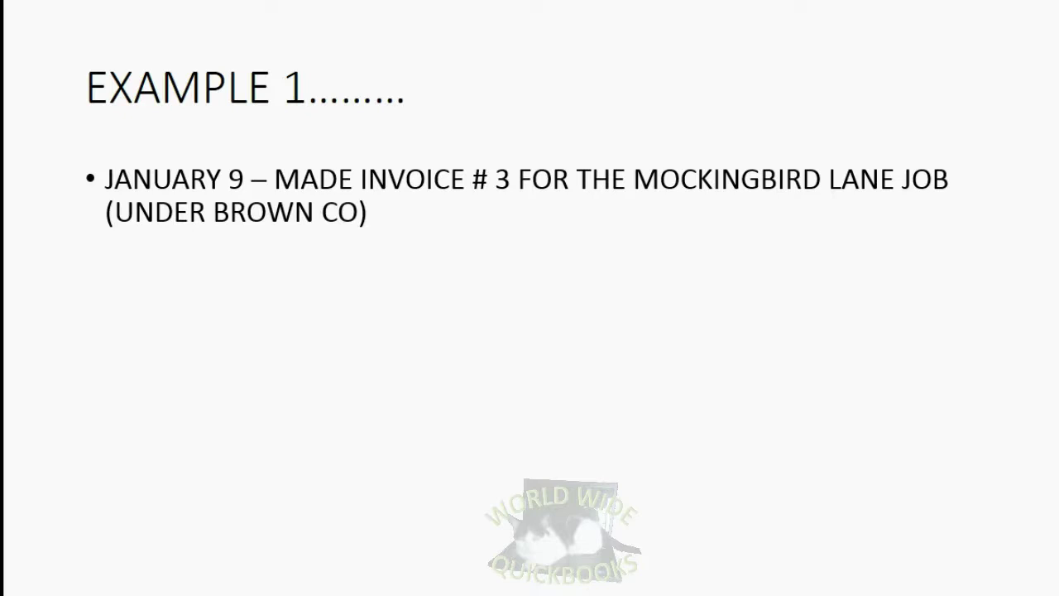
pyautogui.click(953, 589)
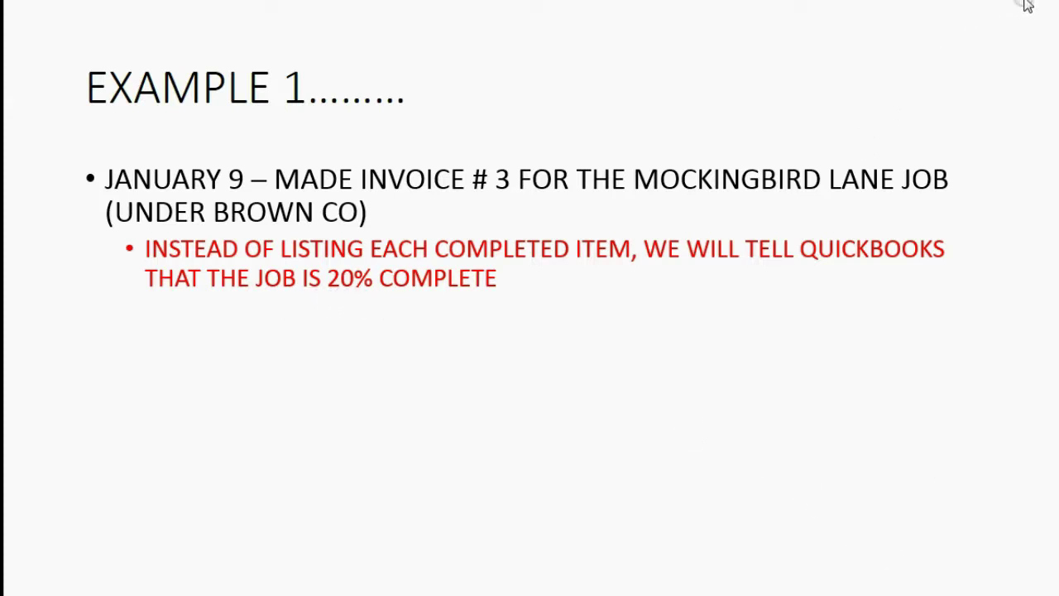
pyautogui.click(1026, 5)
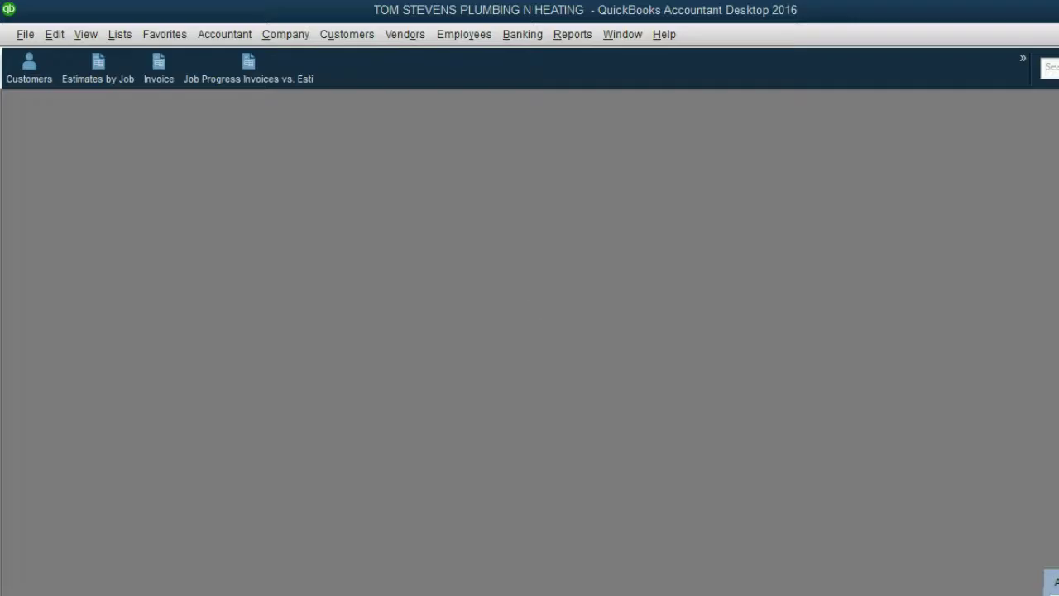
# Start a new invoice and set its date to 01/09/2017, keeping invoice number 3.
pyautogui.click(152, 81)
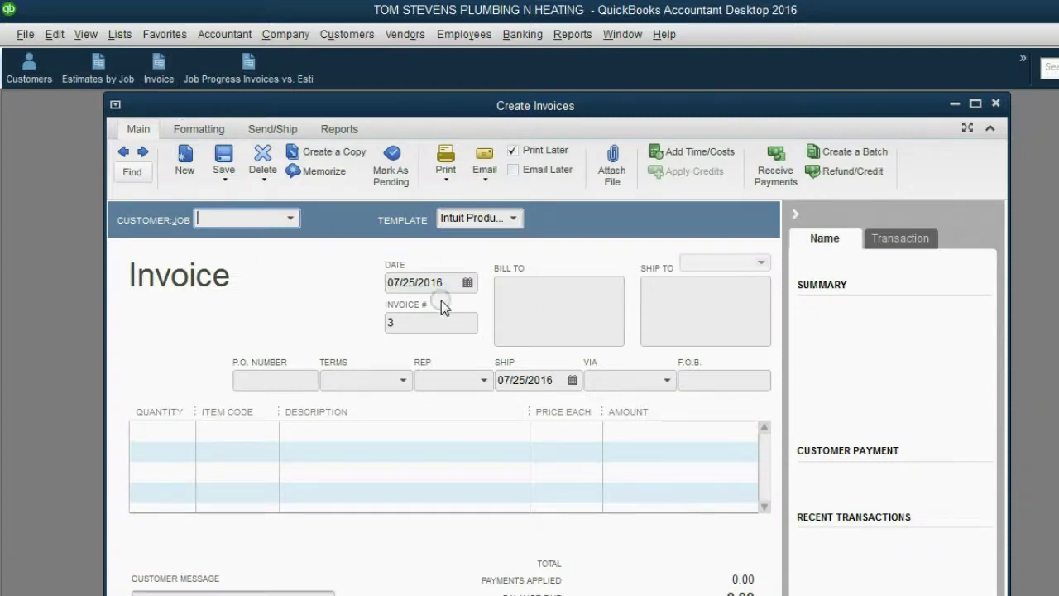
pyautogui.click(468, 283)
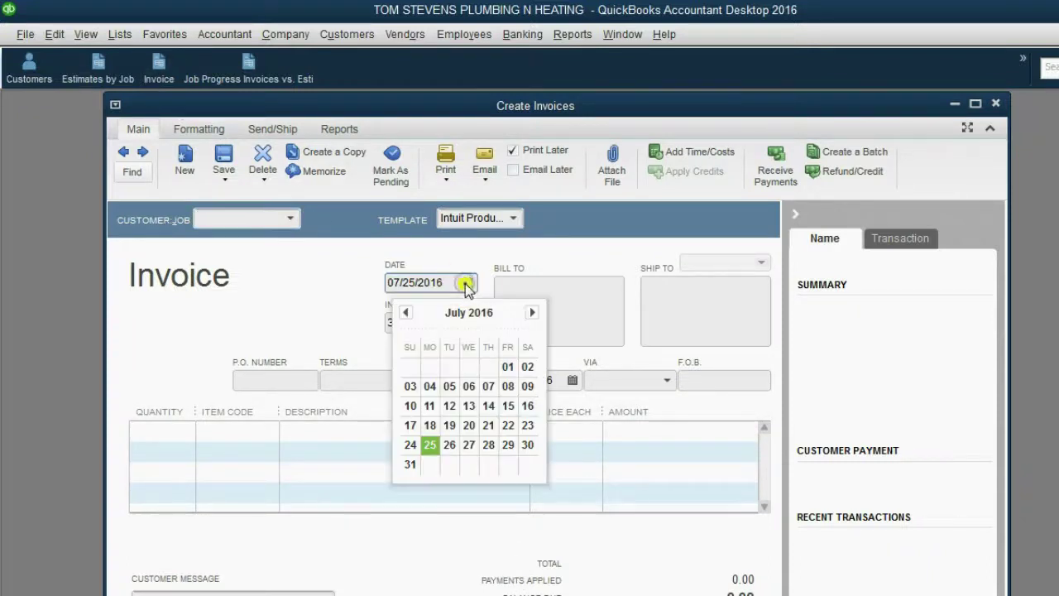
pyautogui.click(532, 312)
pyautogui.click(532, 312)
pyautogui.click(532, 312)
pyautogui.click(532, 312)
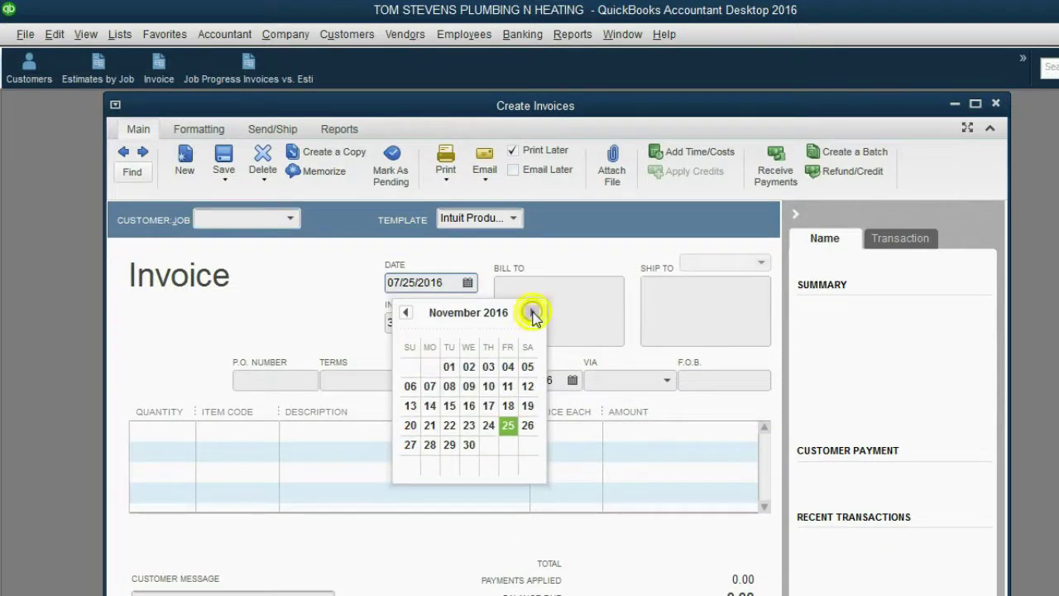
pyautogui.click(532, 312)
pyautogui.click(532, 312)
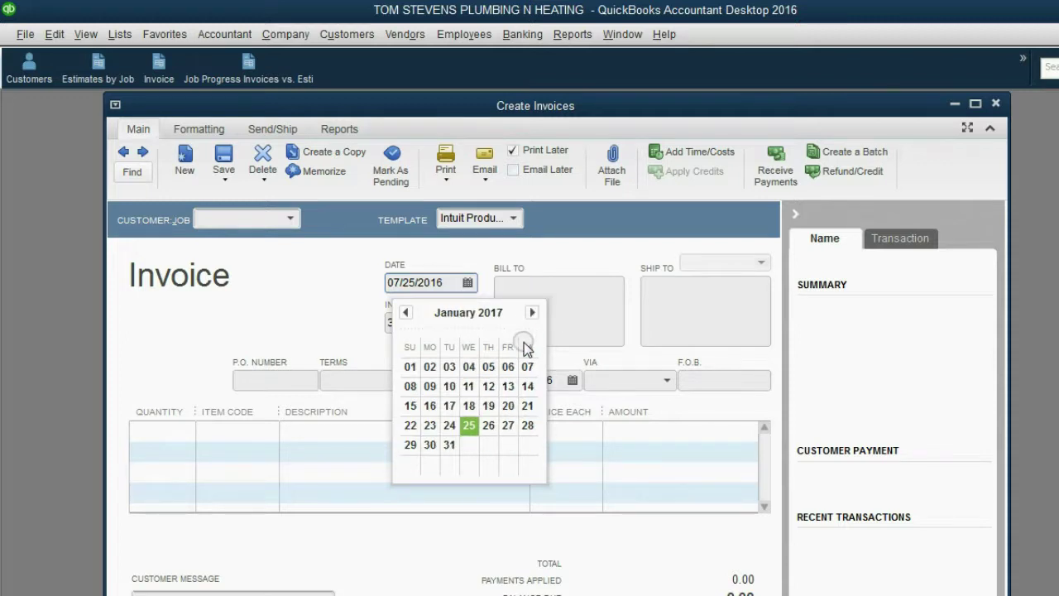
pyautogui.click(430, 386)
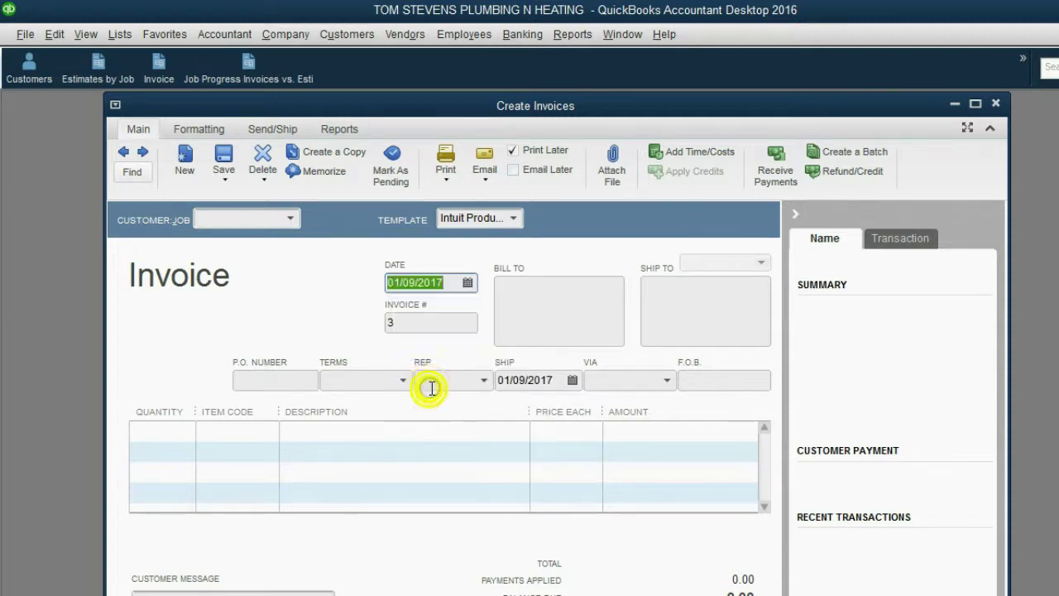
pyautogui.click(410, 323)
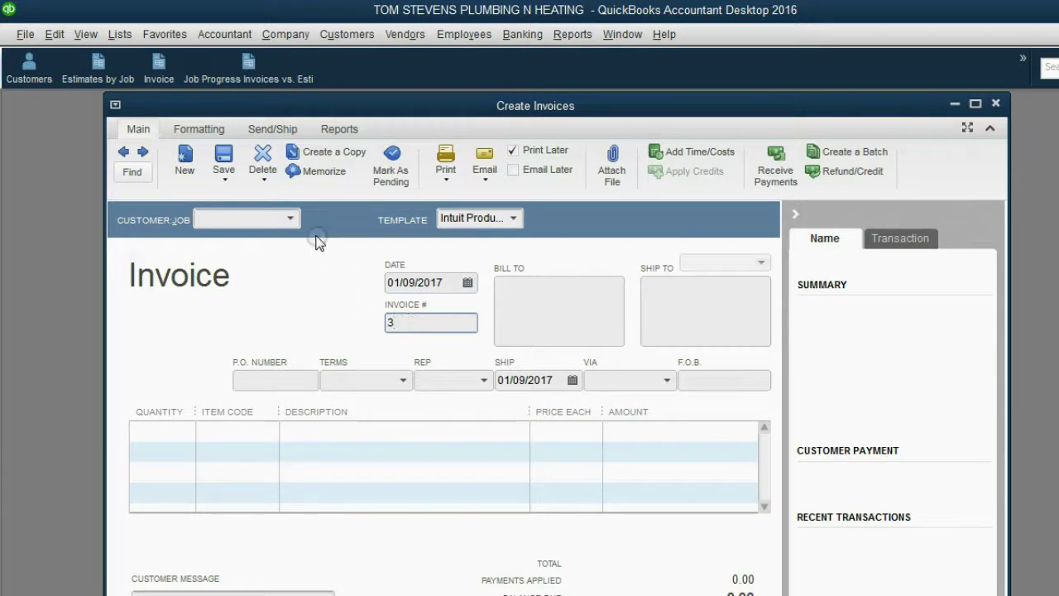
# Assign the invoice to the Mockingbird Lane job under Brown Co and base it on estimate 2 dated 01/02/2017.
pyautogui.click(288, 219)
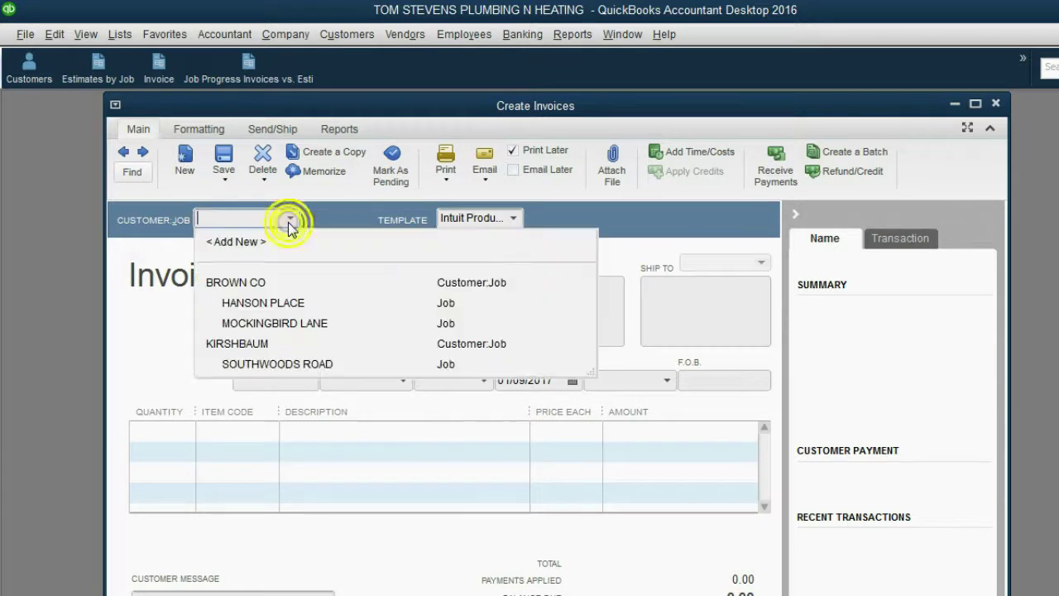
pyautogui.click(298, 322)
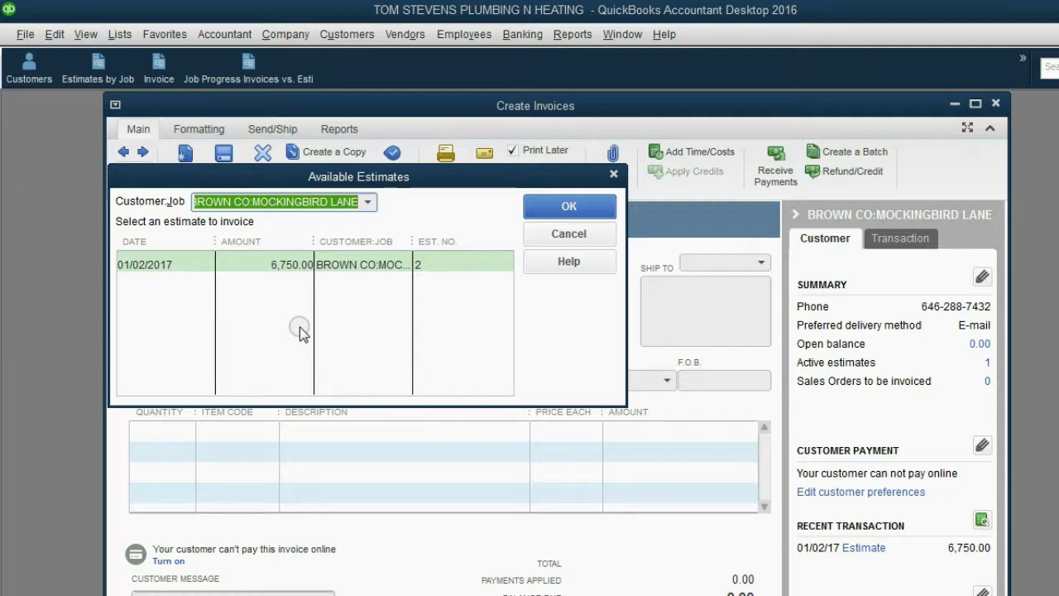
pyautogui.click(291, 264)
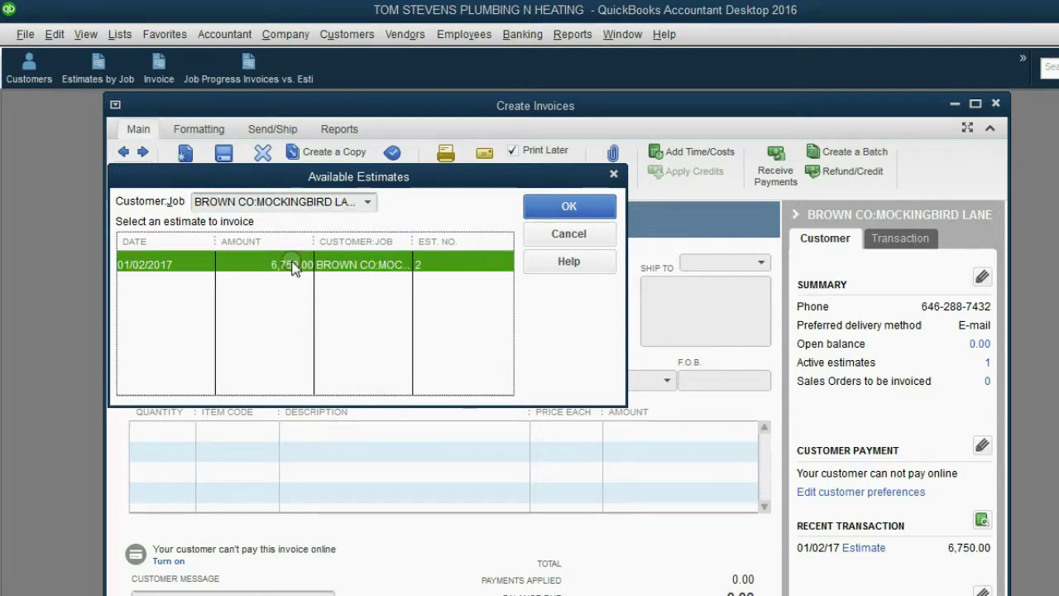
pyautogui.click(542, 207)
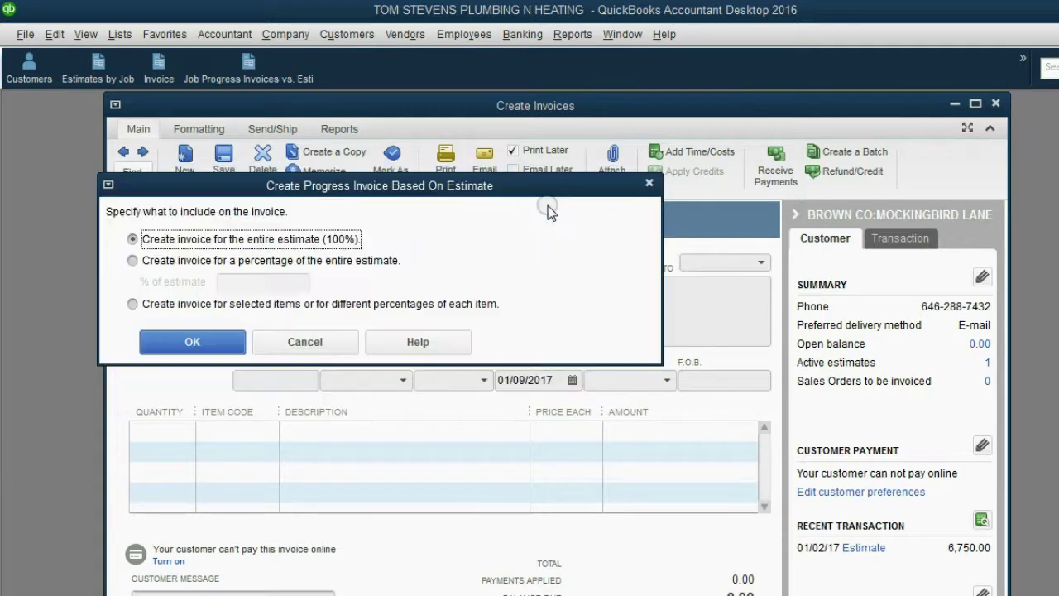
# Create the progress invoice for 20% of the entire estimate.
pyautogui.moveTo(542, 189); pyautogui.dragTo(700, 169)
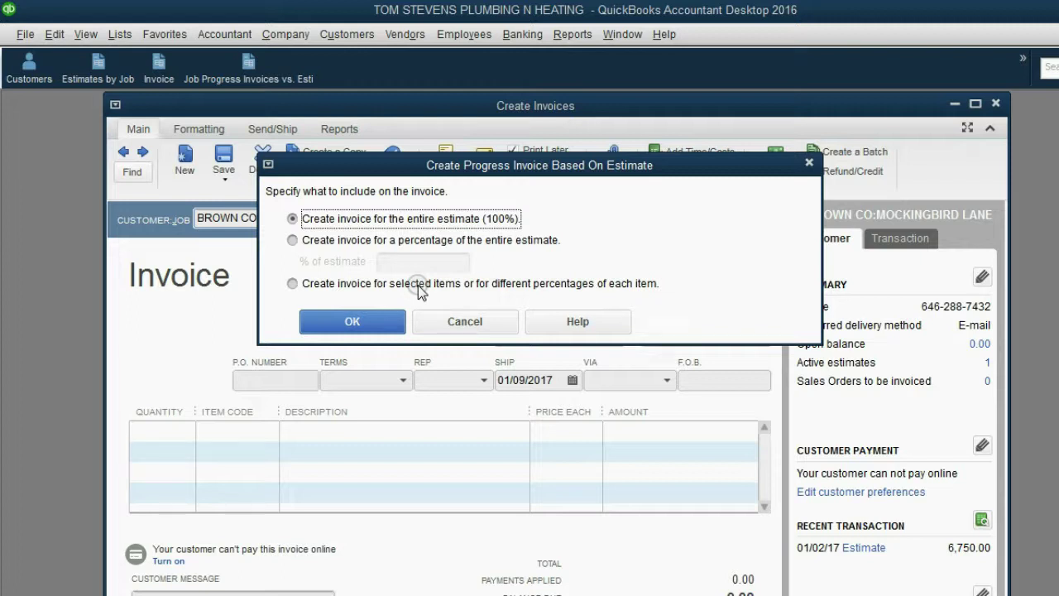
pyautogui.click(417, 241)
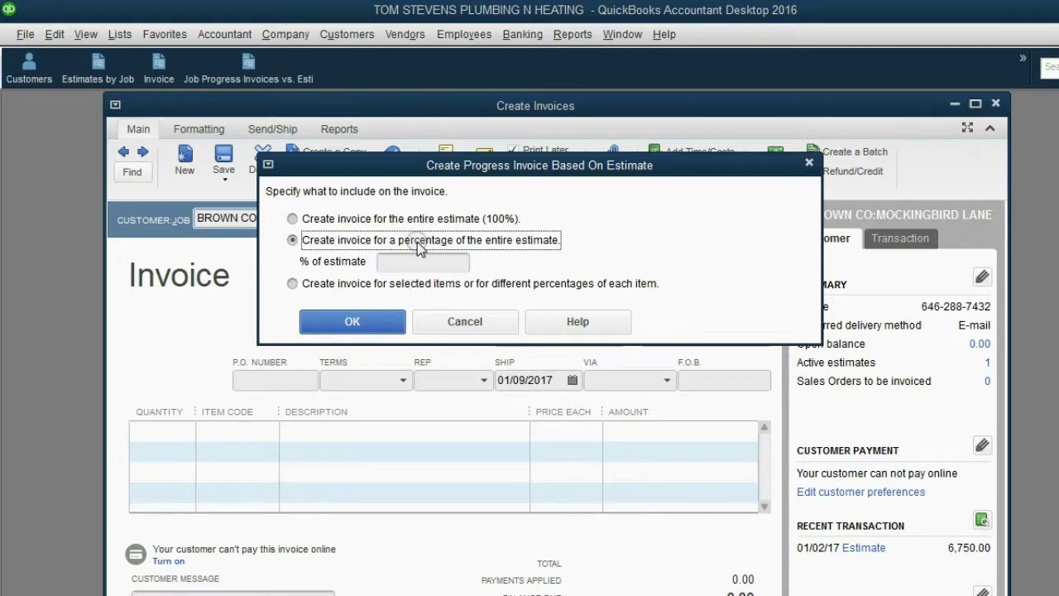
pyautogui.click(401, 259)
pyautogui.write('20')
pyautogui.press('Tab')
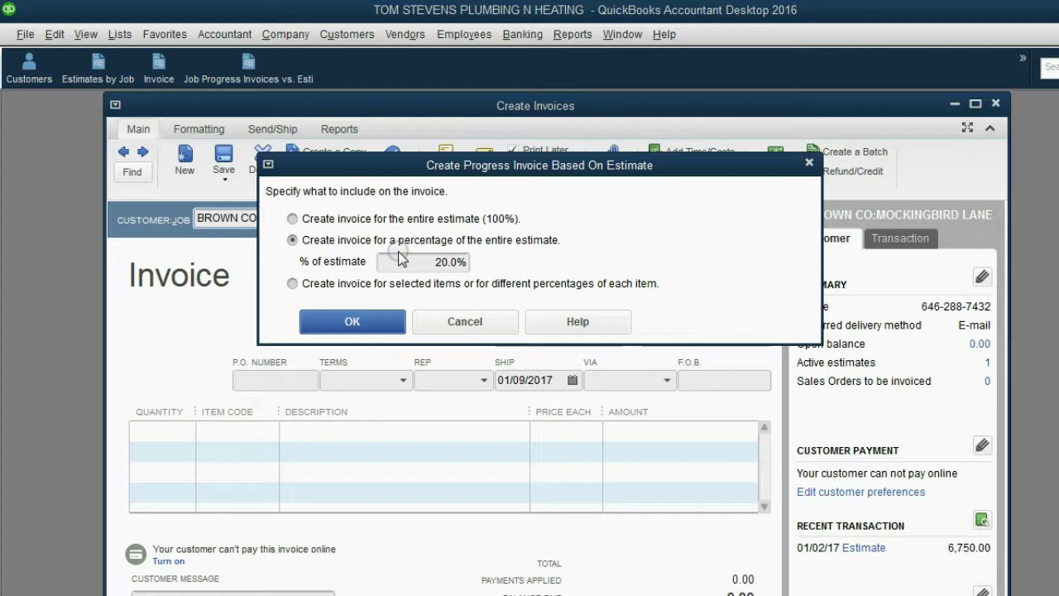
pyautogui.click(369, 323)
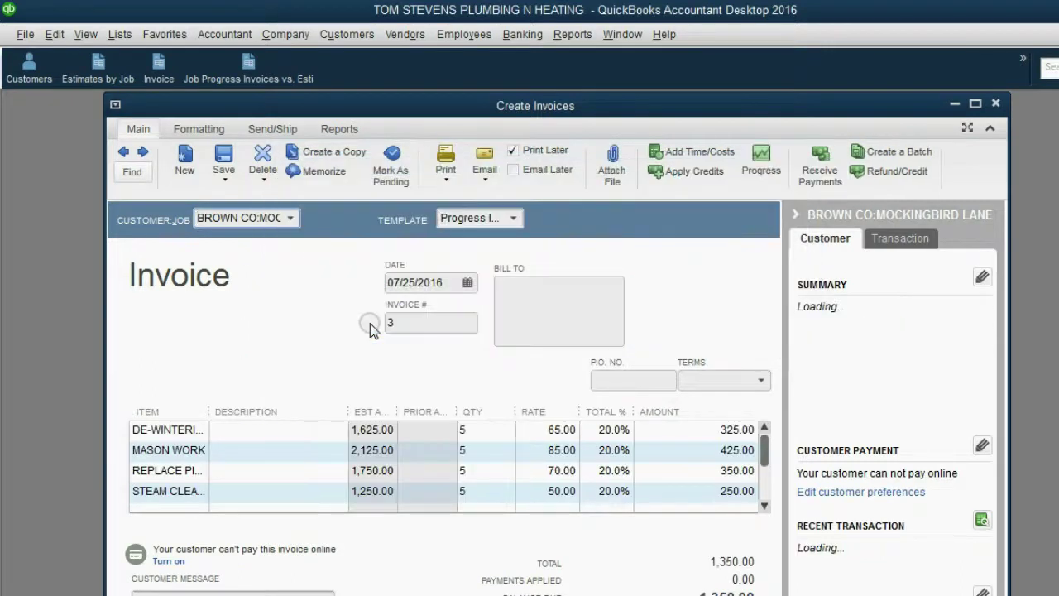
# Check the quantity on each line item of the 20% progress invoice, and save and close it.
pyautogui.click(470, 431)
pyautogui.click(469, 450)
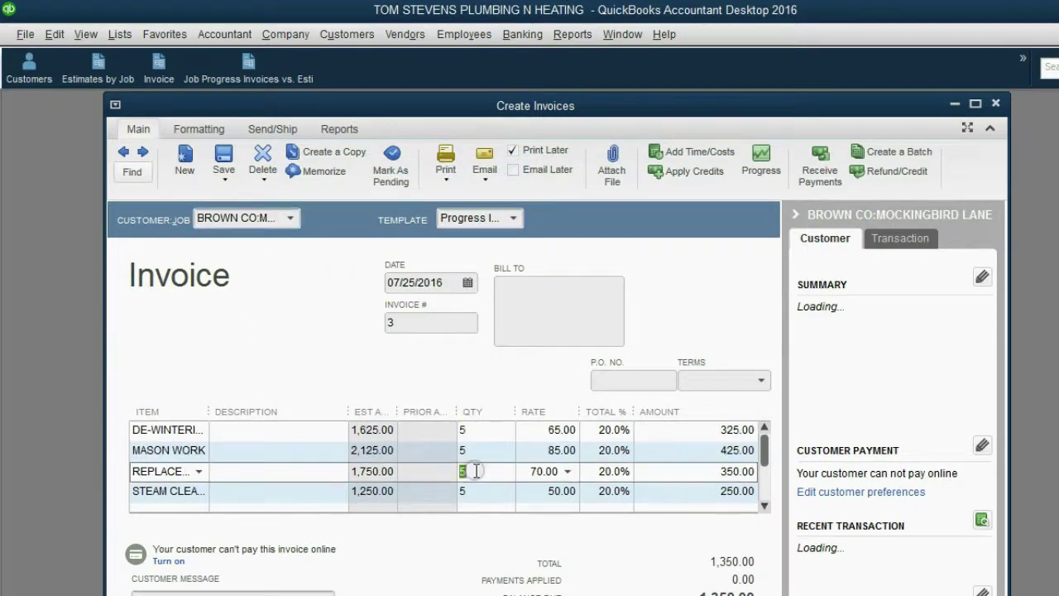
pyautogui.click(472, 470)
pyautogui.click(472, 491)
pyautogui.click(492, 430)
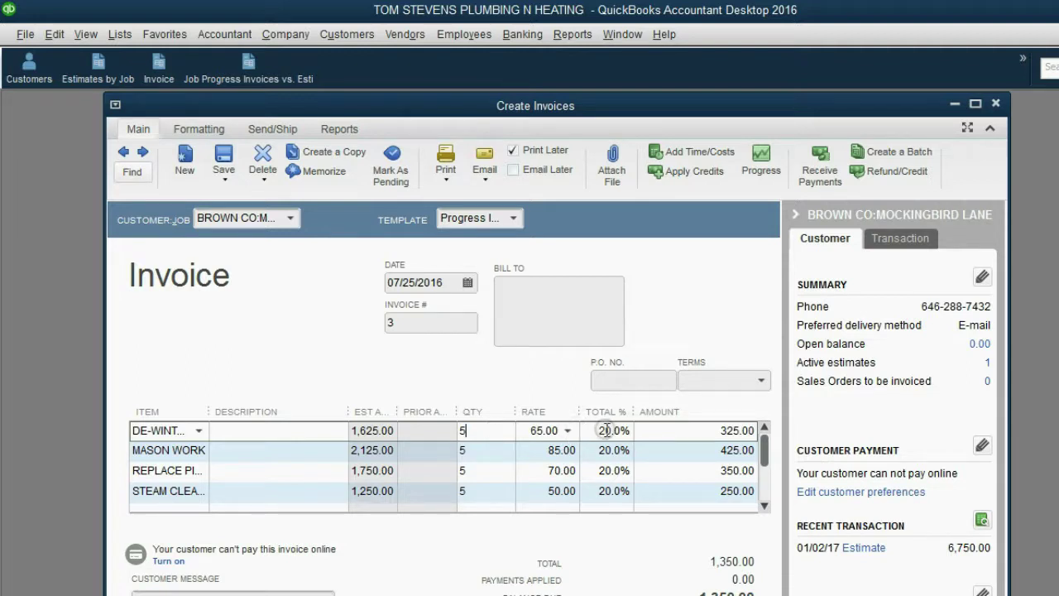
pyautogui.click(490, 455)
pyautogui.click(490, 472)
pyautogui.click(490, 487)
pyautogui.click(489, 488)
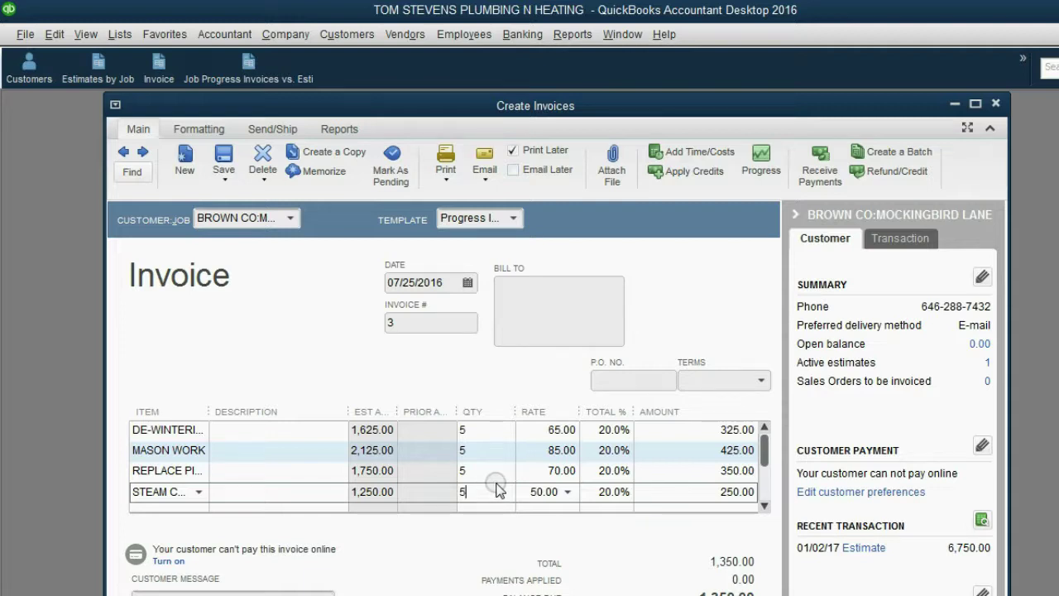
pyautogui.hotkey('alt', 'a')
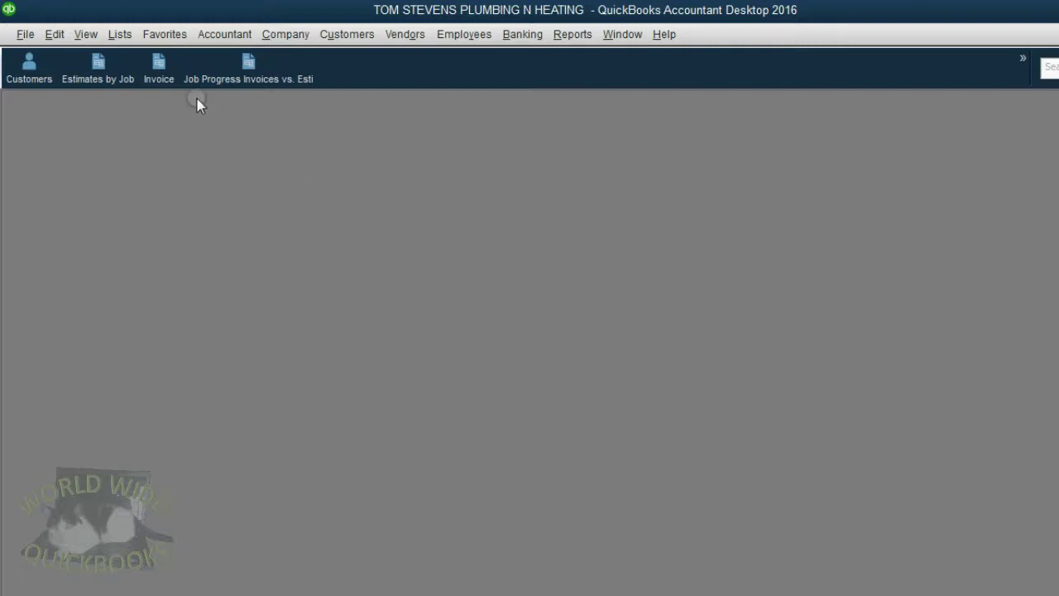
# Open the Job Progress Invoices vs. Estimates report and check the progress percentage of the Mockingbird Lane estimate.
pyautogui.click(253, 74)
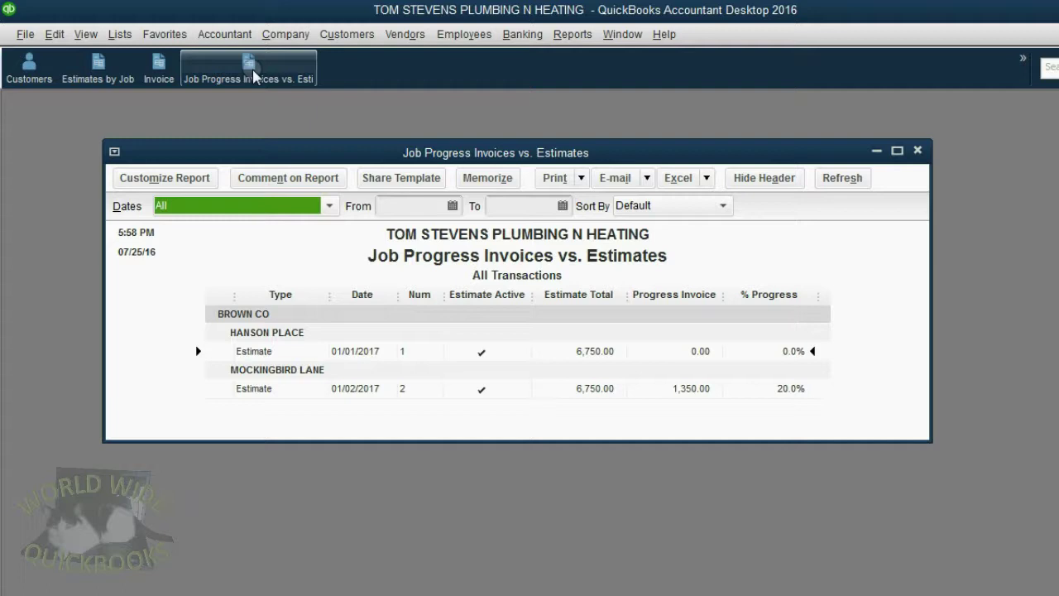
pyautogui.click(307, 372)
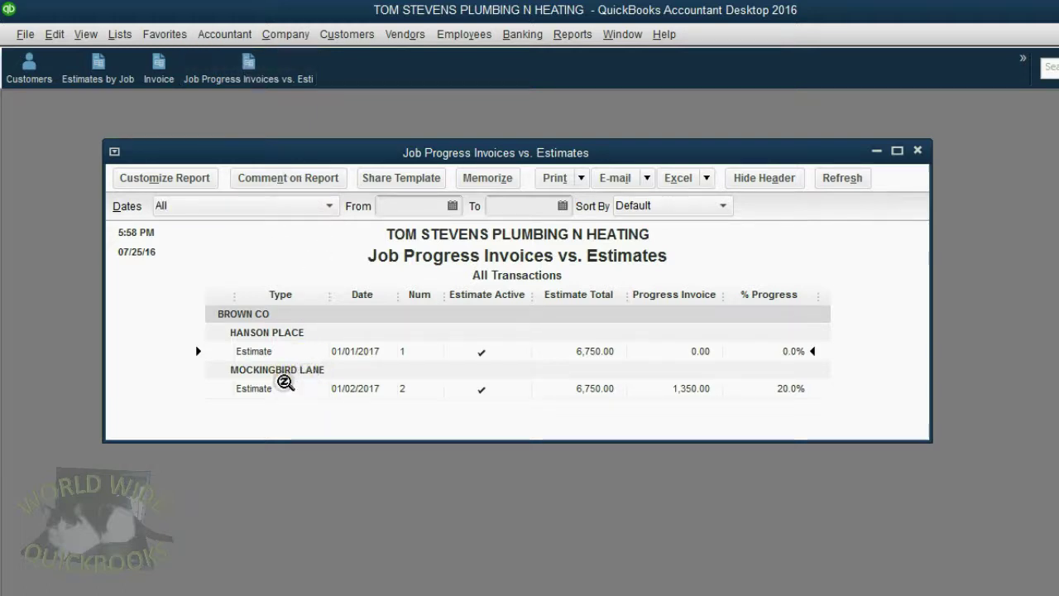
pyautogui.click(780, 391)
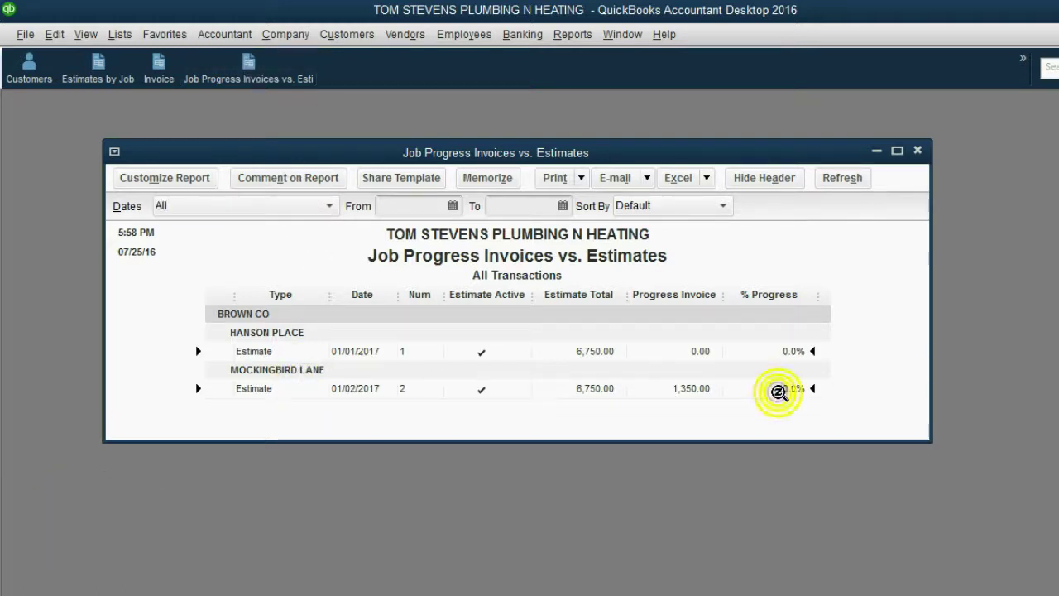
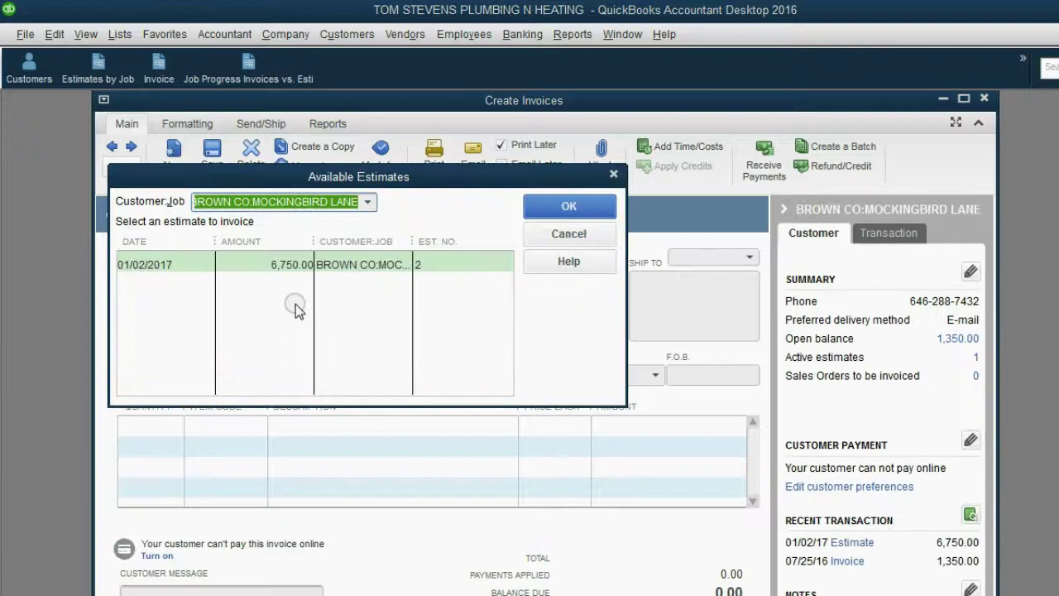
# Base the new invoice on the Mockingbird Lane estimate dated 01/02/2017, billing 40% of the entire estimate.
pyautogui.click(296, 264)
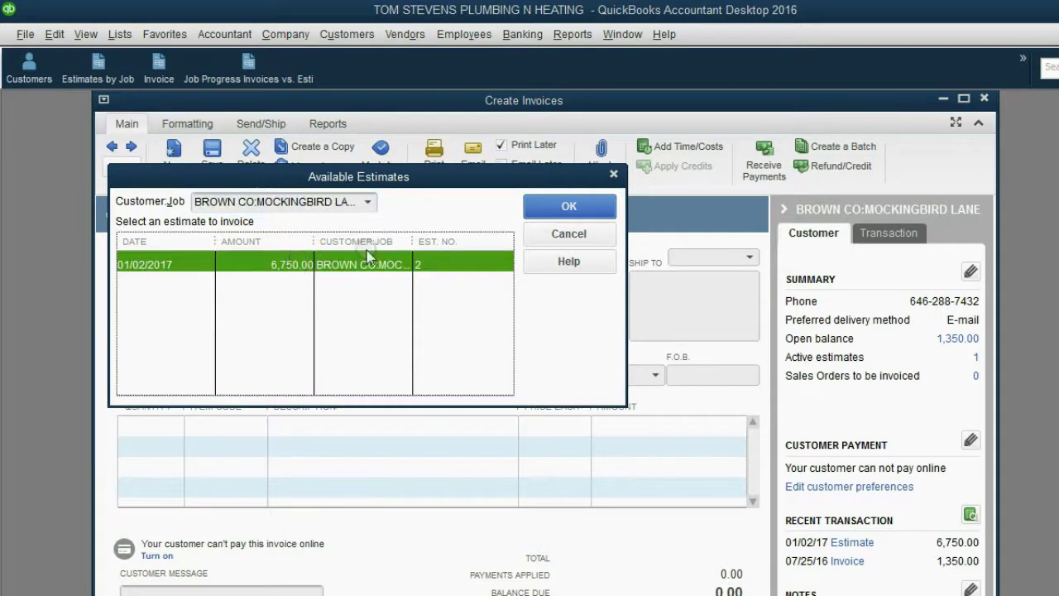
pyautogui.click(540, 209)
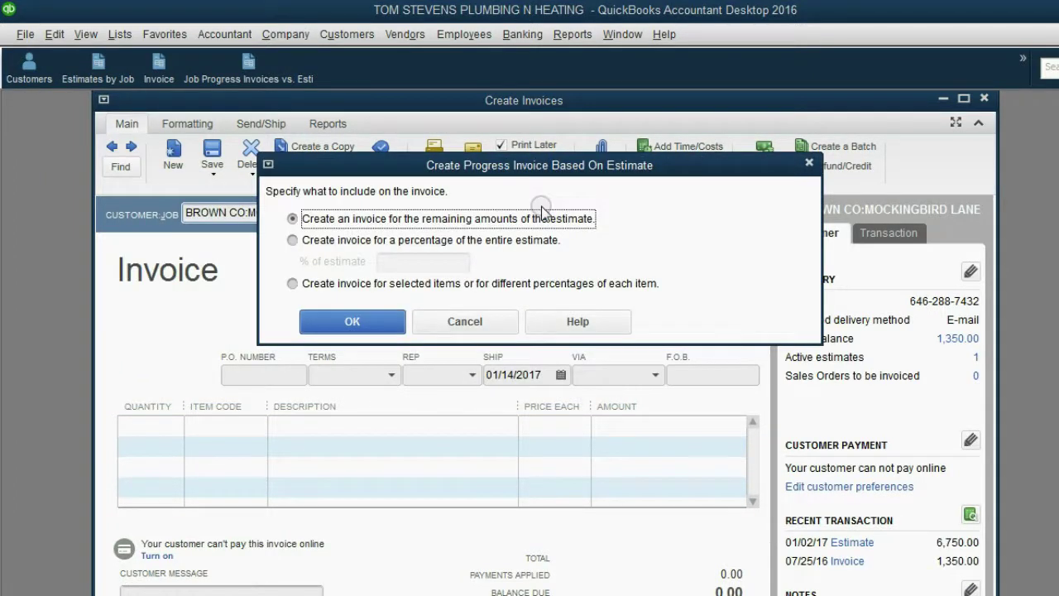
pyautogui.click(468, 241)
pyautogui.click(445, 261)
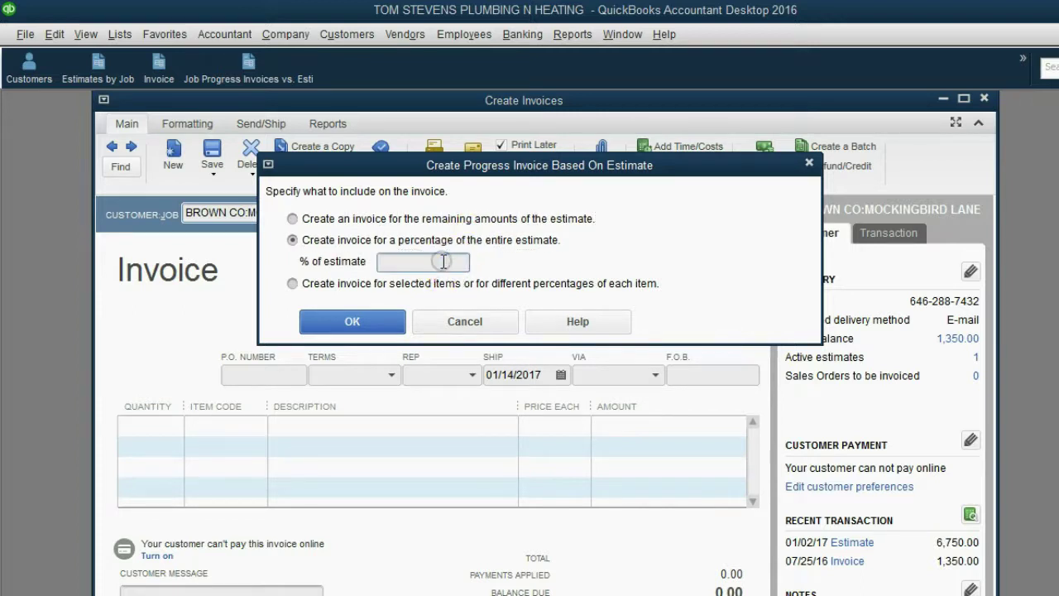
pyautogui.write('40')
pyautogui.press('Tab')
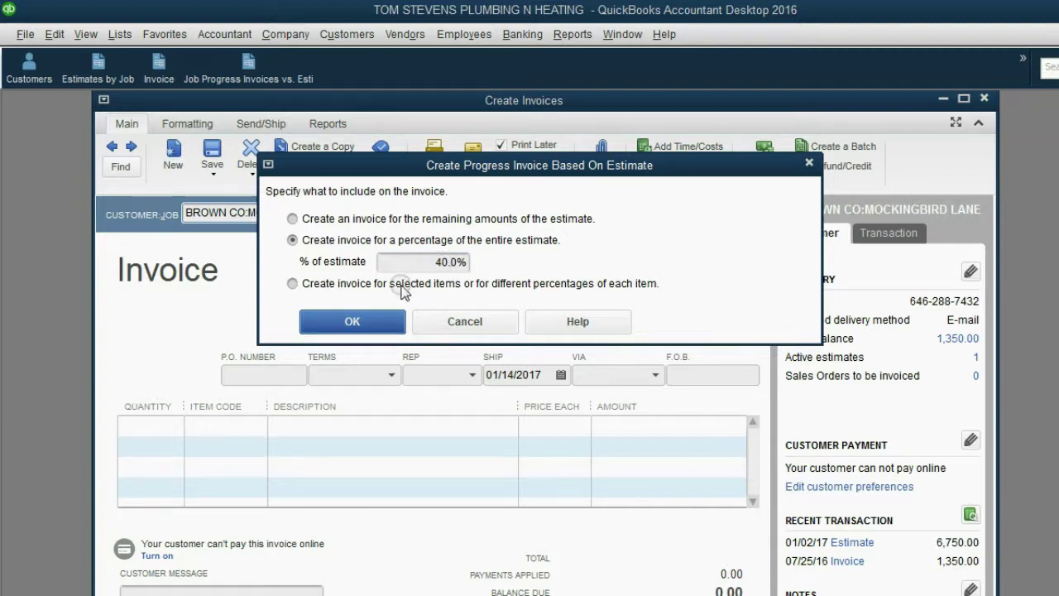
pyautogui.click(379, 321)
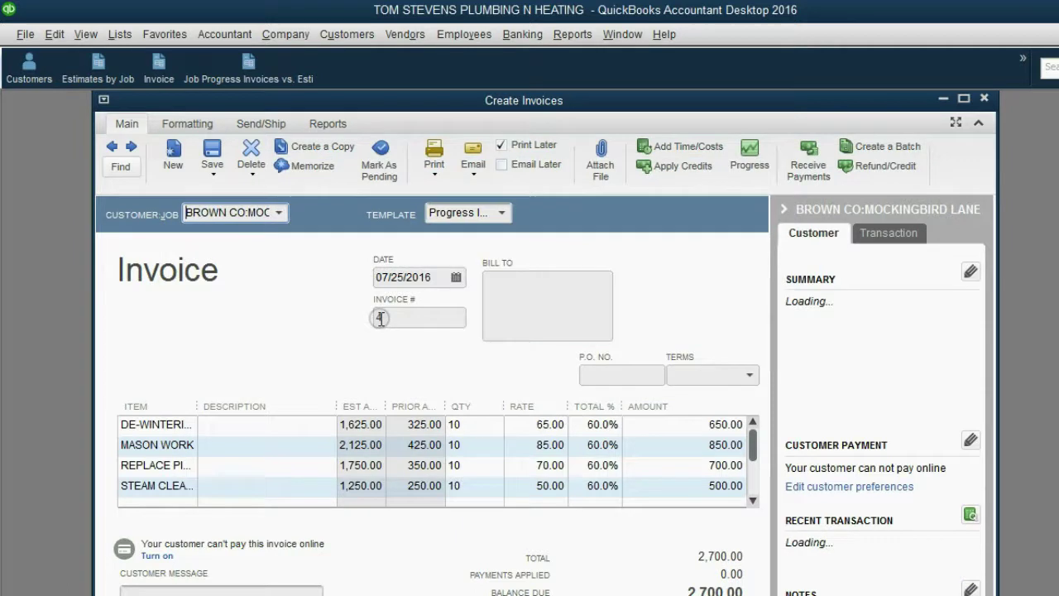
# Examine the quantity billed on each line item of the 40% progress invoice.
pyautogui.click(464, 423)
pyautogui.click(466, 445)
pyautogui.click(471, 466)
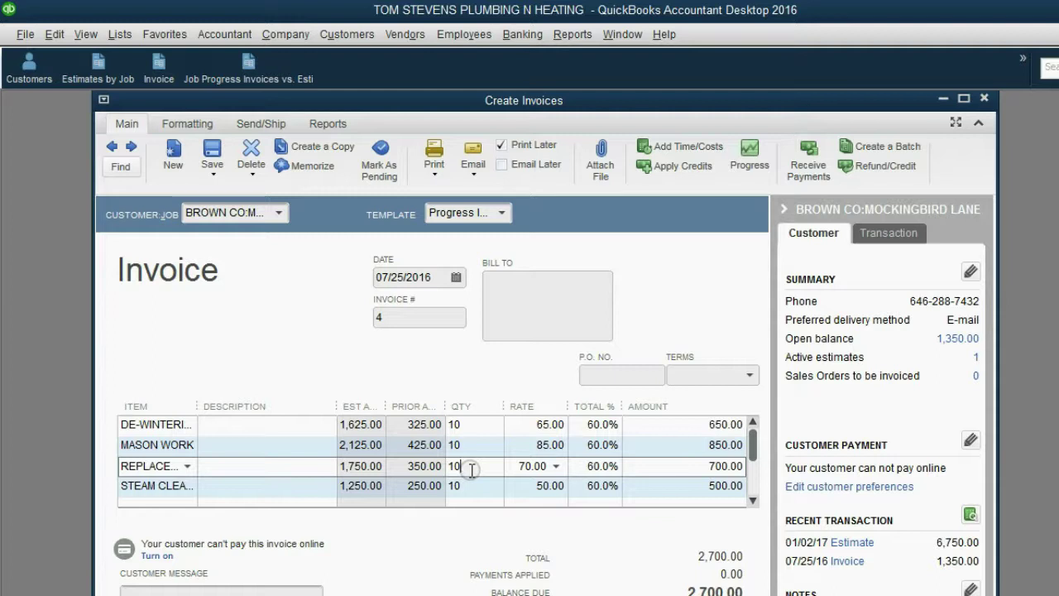
pyautogui.click(460, 425)
pyautogui.click(466, 445)
pyautogui.click(466, 466)
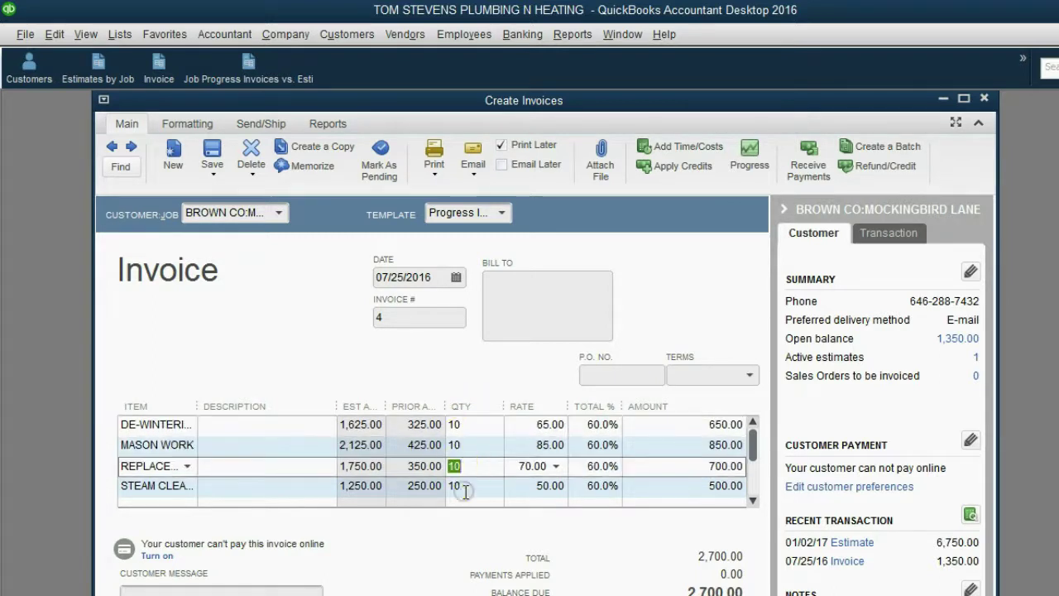
pyautogui.click(466, 488)
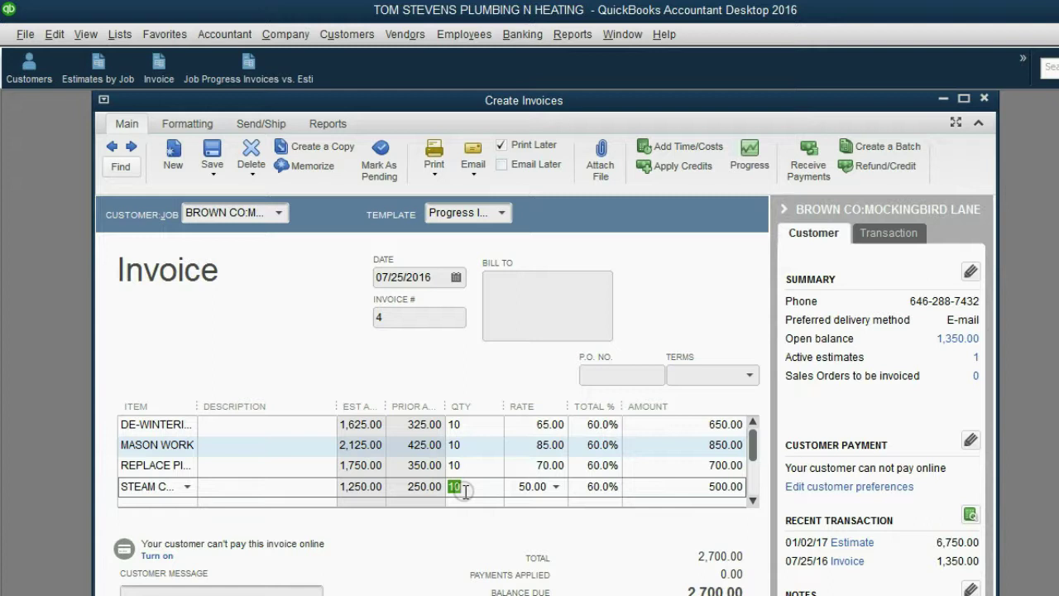
pyautogui.click(466, 445)
pyautogui.click(466, 466)
pyautogui.click(474, 486)
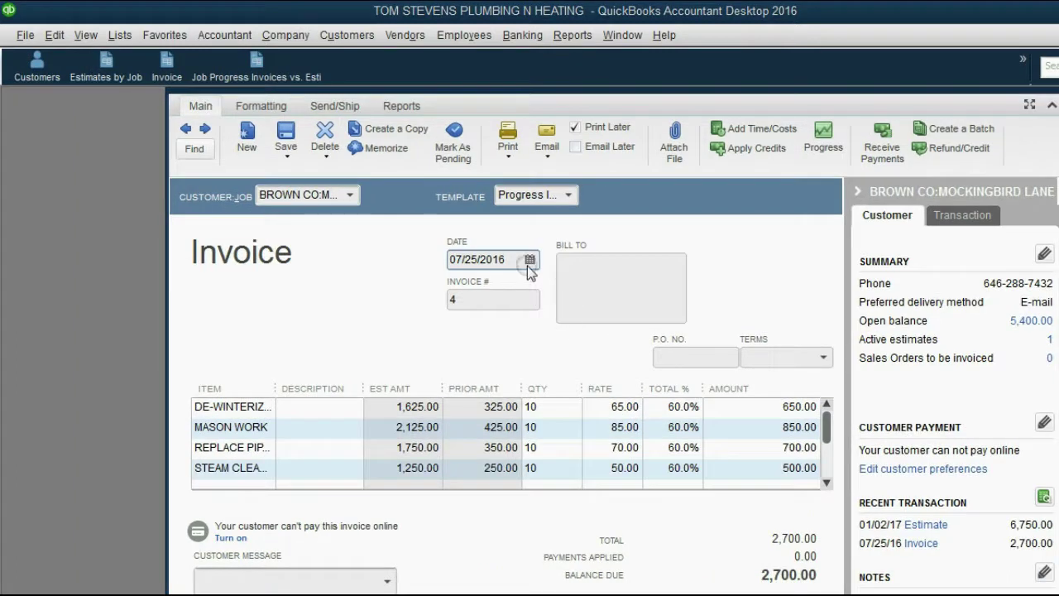
# Set the date of invoice 4 to 01/14/2017.
pyautogui.click(529, 259)
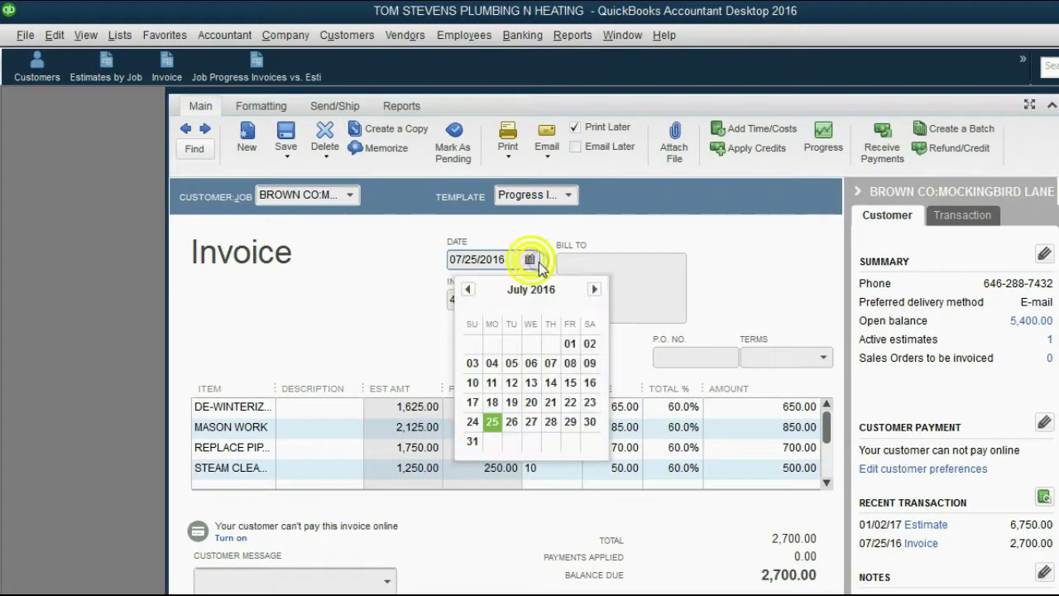
pyautogui.click(594, 289)
pyautogui.click(593, 289)
pyautogui.click(593, 289)
pyautogui.click(593, 289)
pyautogui.click(593, 289)
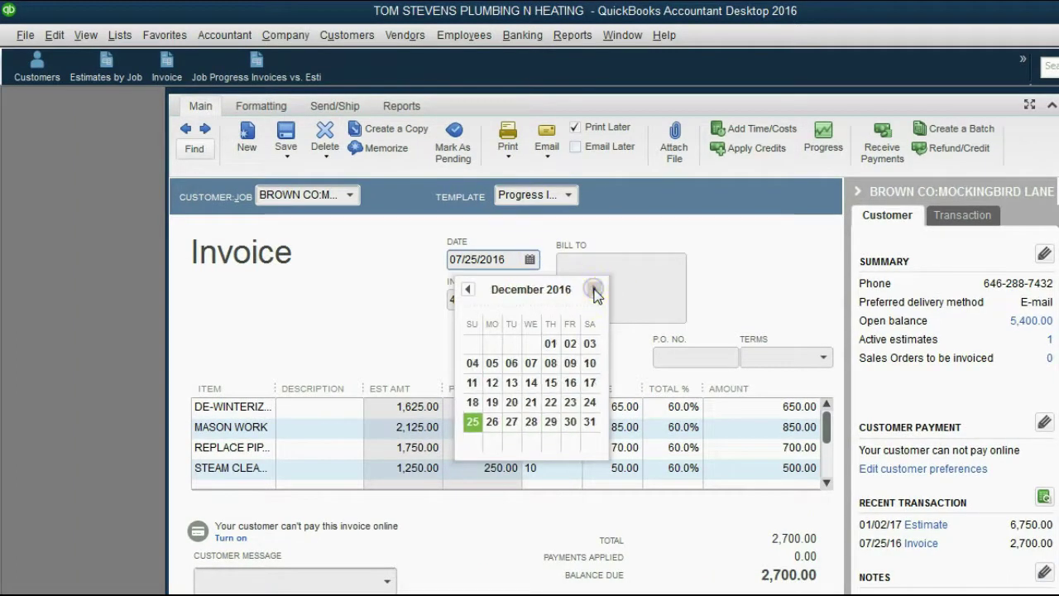
pyautogui.click(594, 289)
pyautogui.click(590, 363)
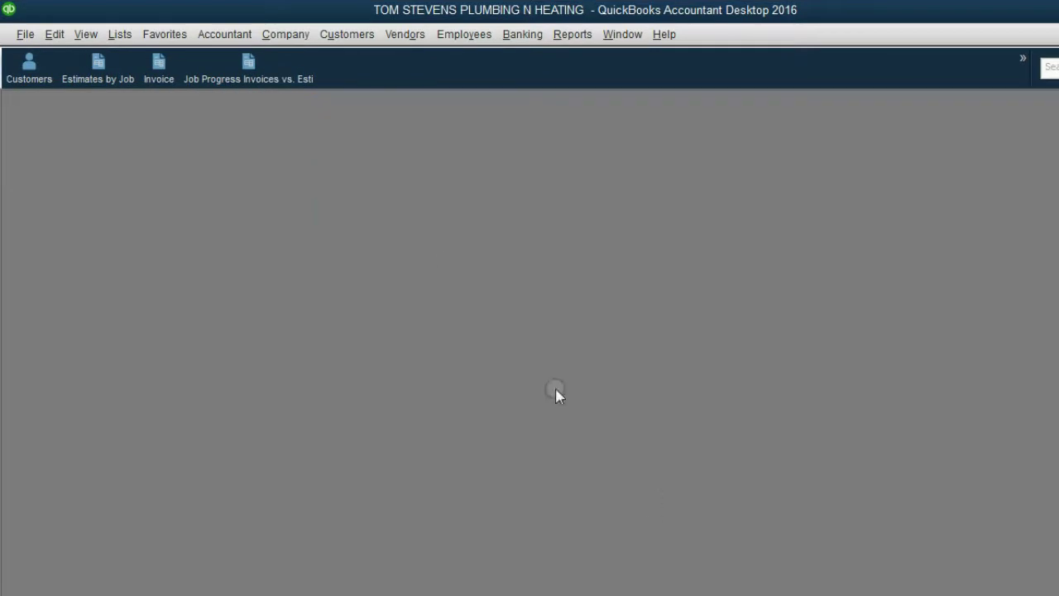
# Reopen the Job Progress Invoices vs. Estimates report and review Mockingbird Lane's invoiced amount and progress after the second progress invoice.
pyautogui.click(249, 73)
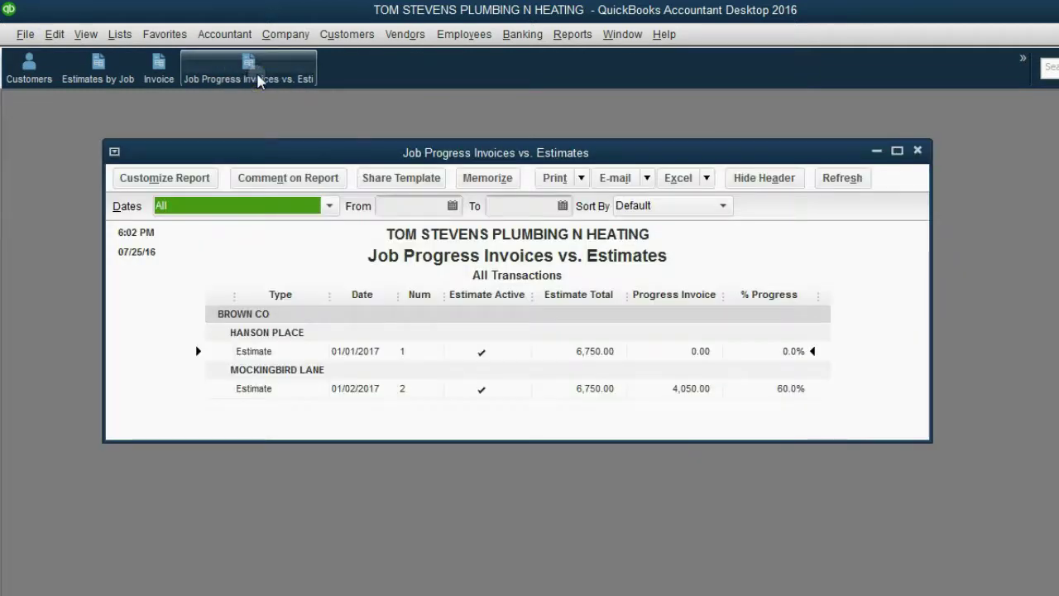
pyautogui.click(354, 390)
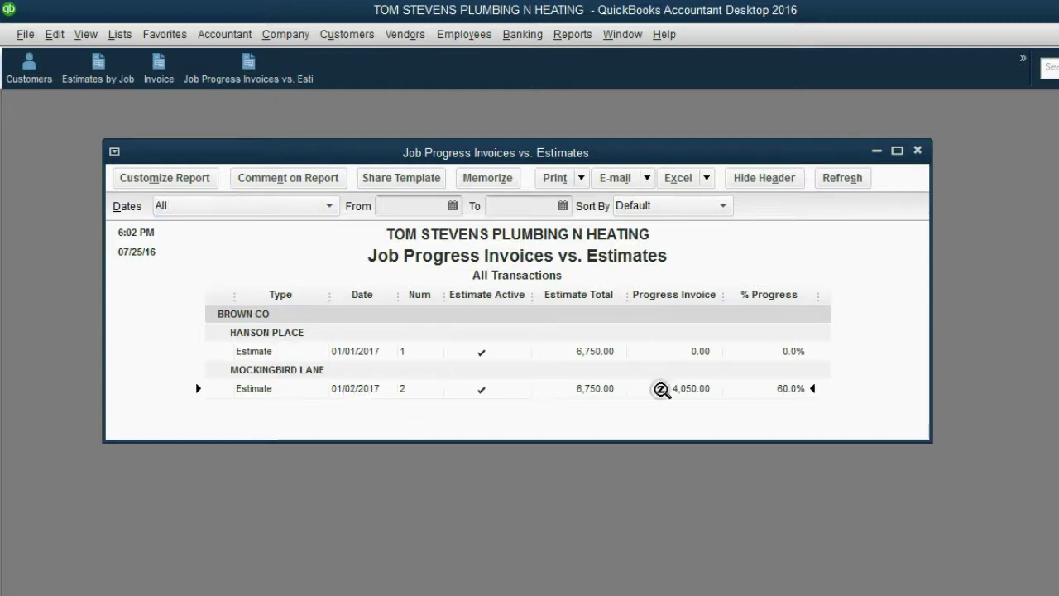
pyautogui.click(769, 390)
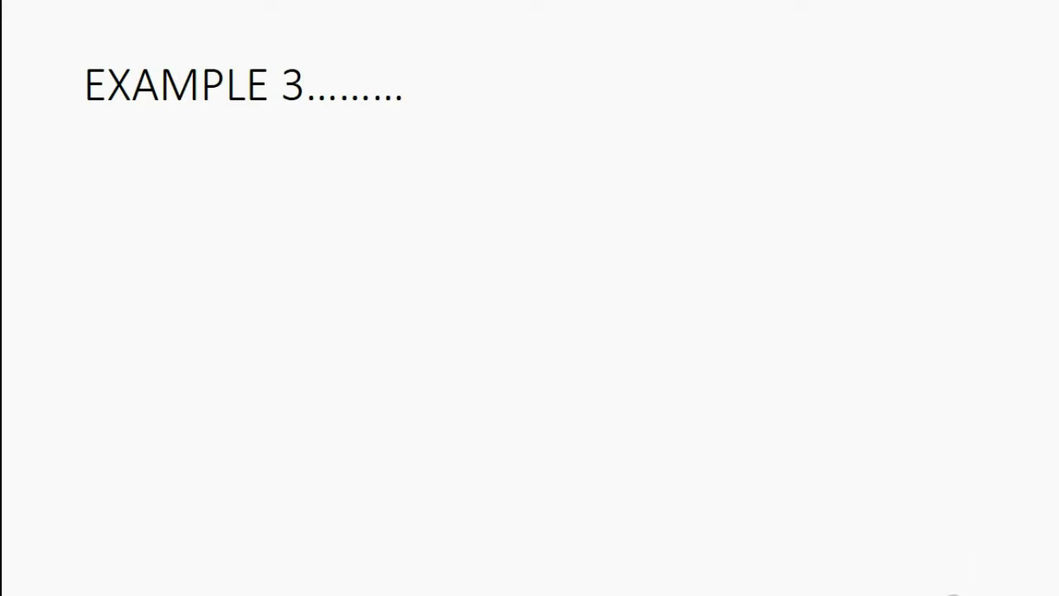
pyautogui.click(953, 593)
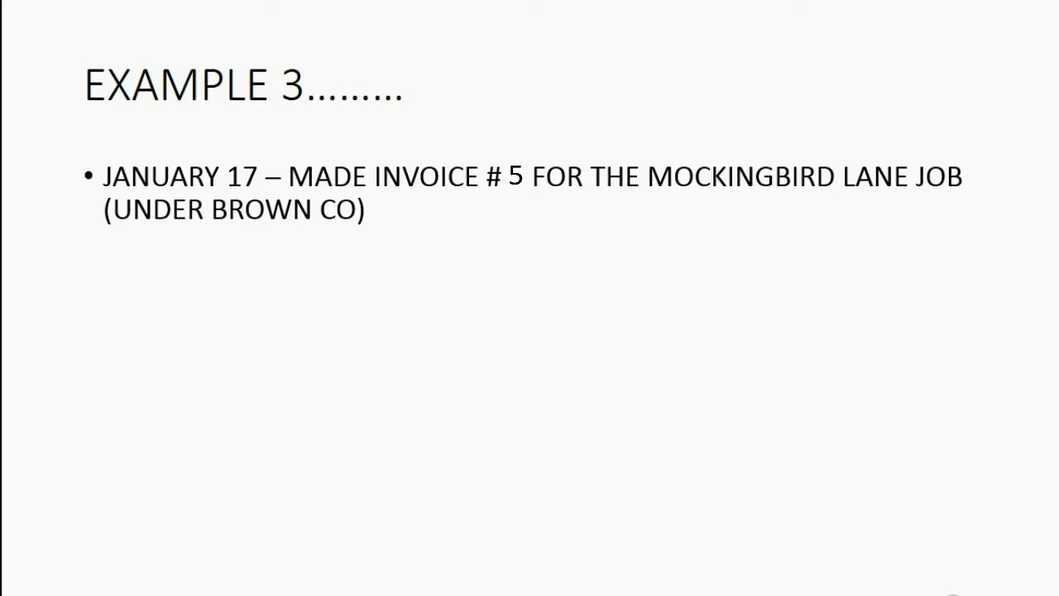
pyautogui.click(953, 594)
pyautogui.click(954, 594)
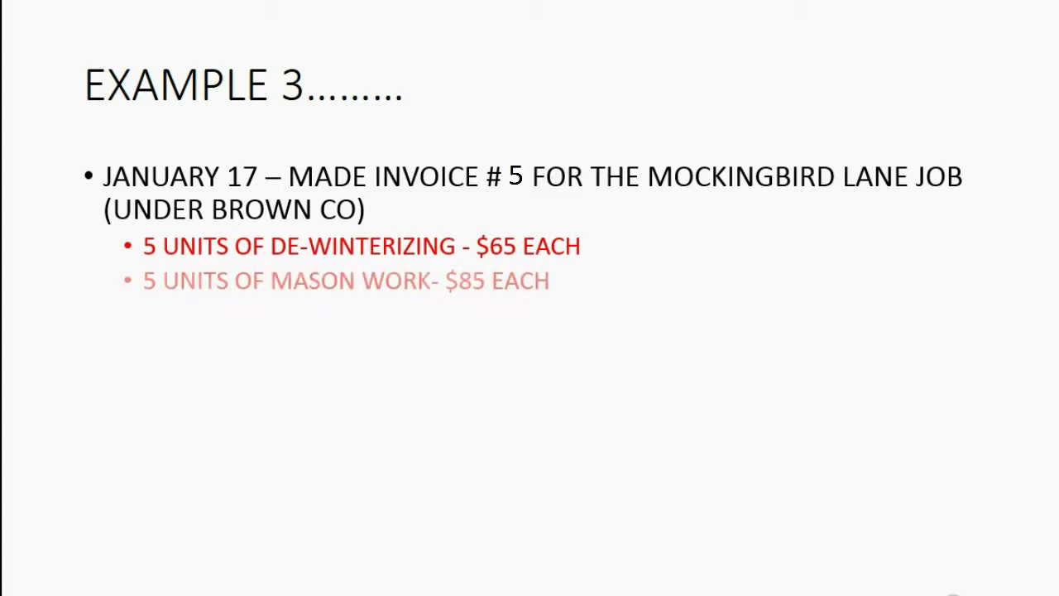
pyautogui.click(954, 594)
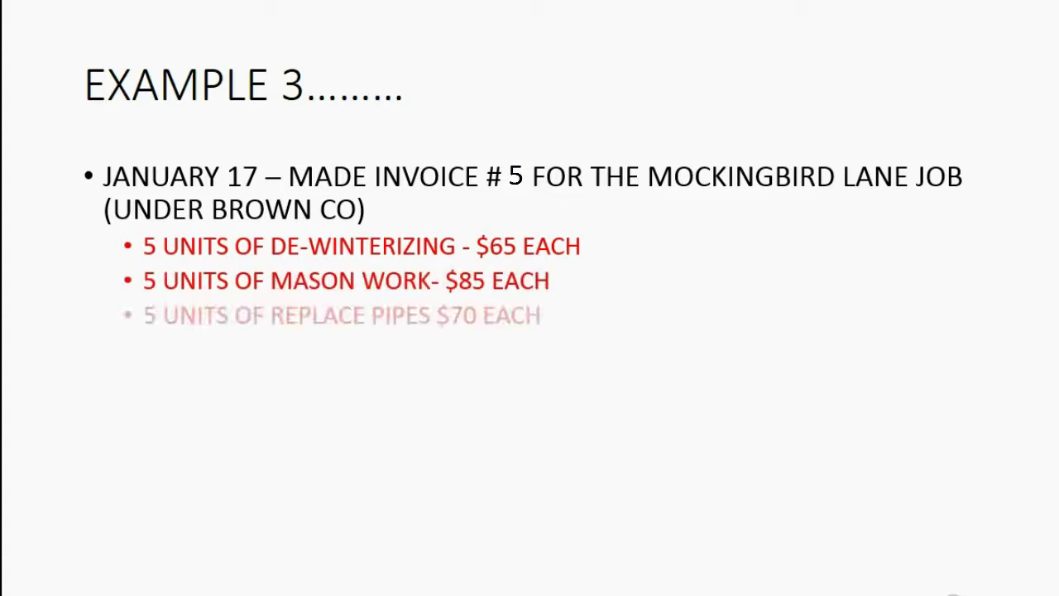
pyautogui.click(953, 594)
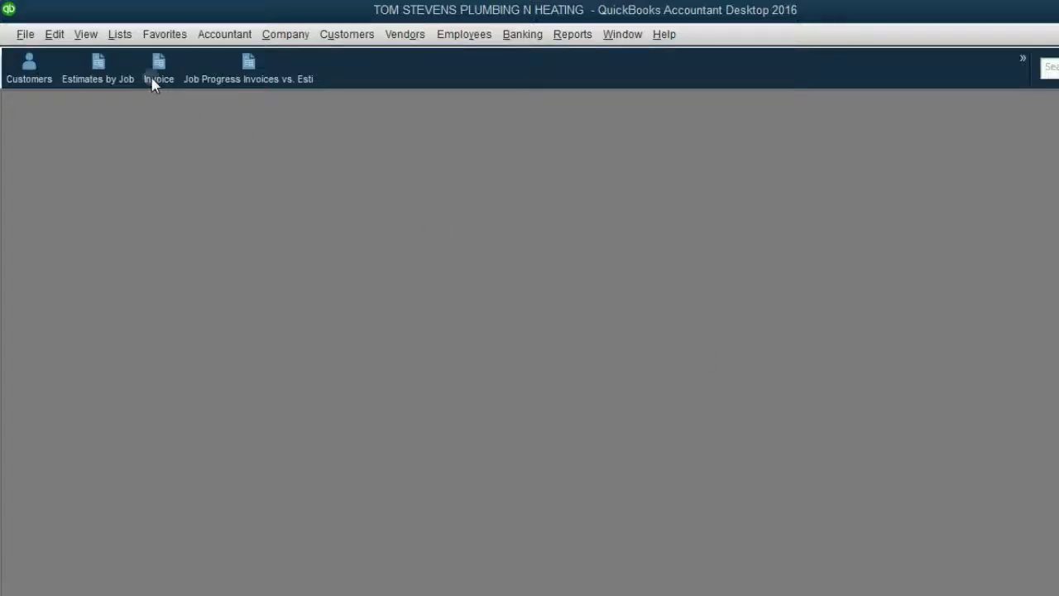
# Start a new invoice and set its date to 01/17/2017.
pyautogui.click(157, 71)
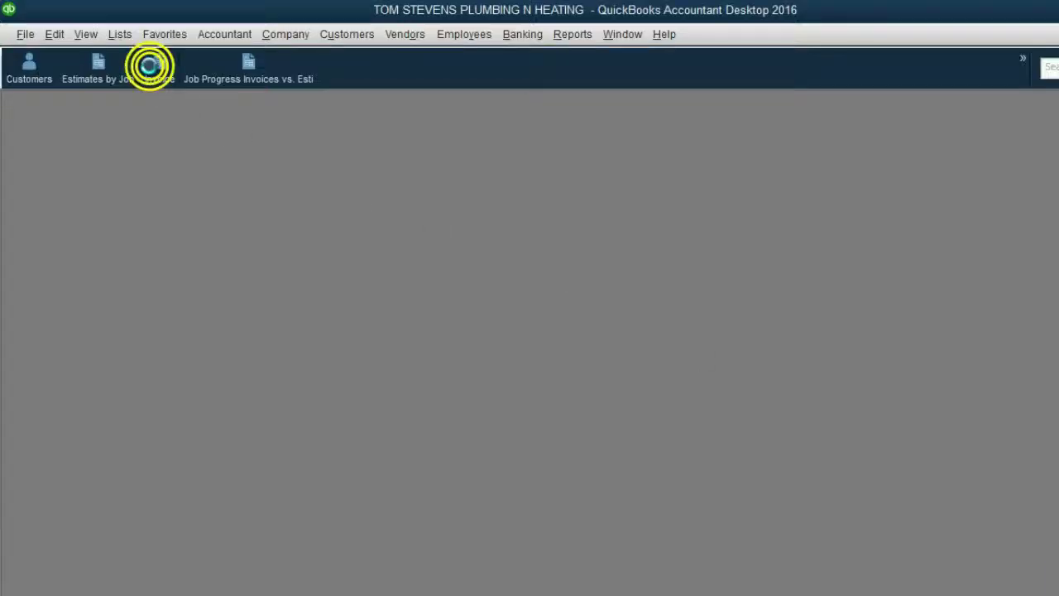
pyautogui.click(466, 283)
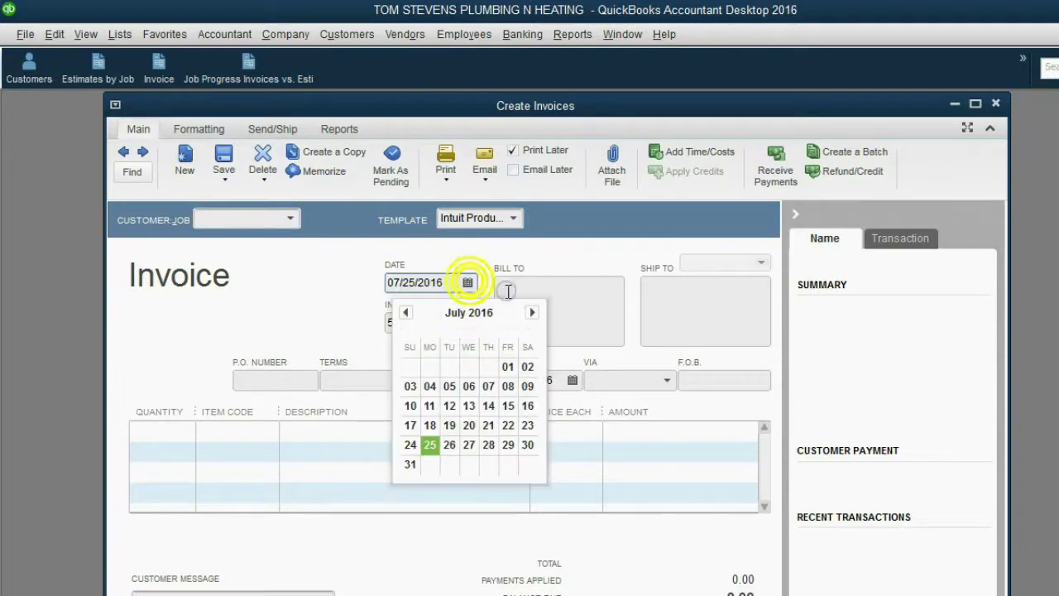
pyautogui.click(532, 312)
pyautogui.click(532, 312)
pyautogui.click(533, 312)
pyautogui.click(532, 312)
pyautogui.click(532, 312)
pyautogui.click(532, 312)
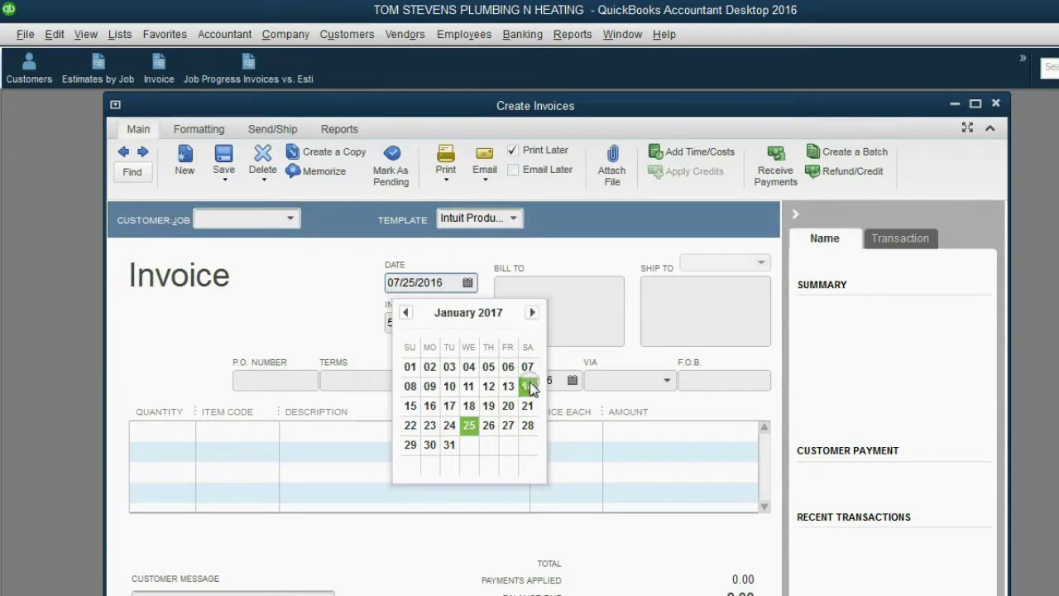
pyautogui.click(455, 406)
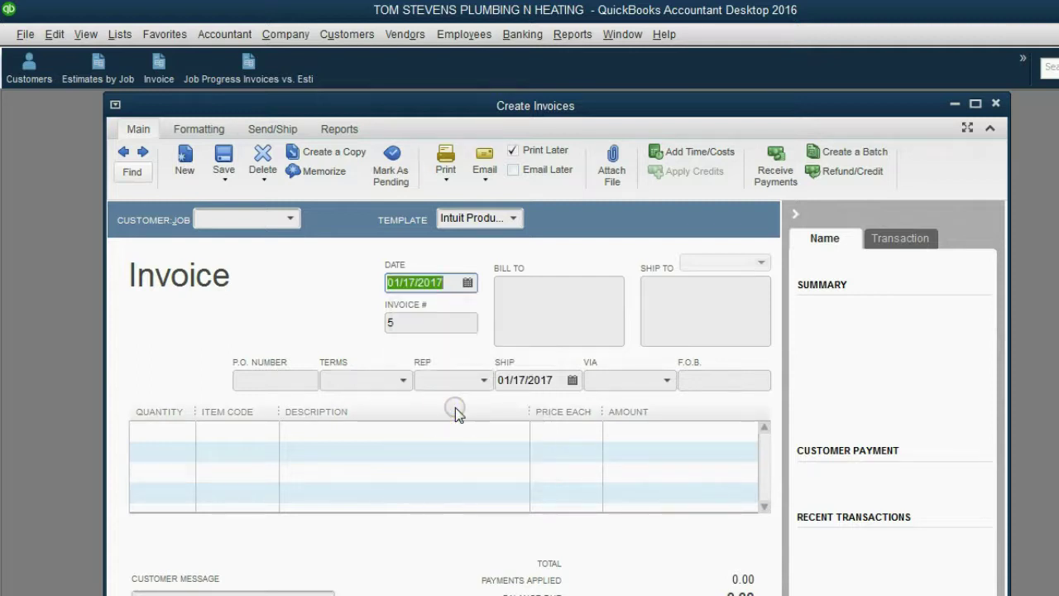
# Assign the invoice to BROWN CO:MOCKINGBIRD LANE and base it on estimate 2, invoicing selected items or different percentages of each item.
pyautogui.click(290, 218)
pyautogui.click(311, 324)
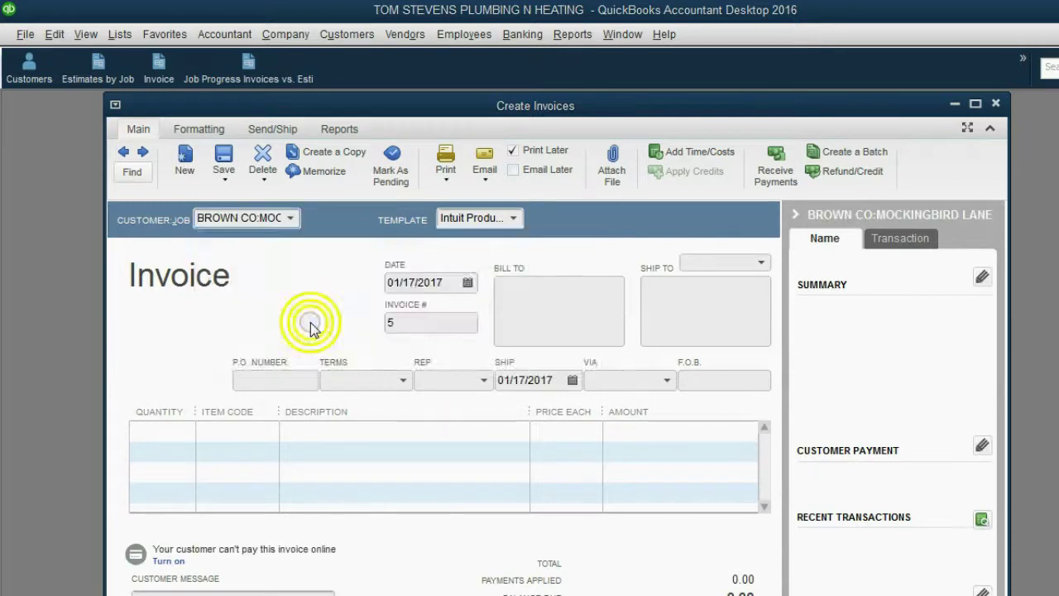
pyautogui.click(321, 263)
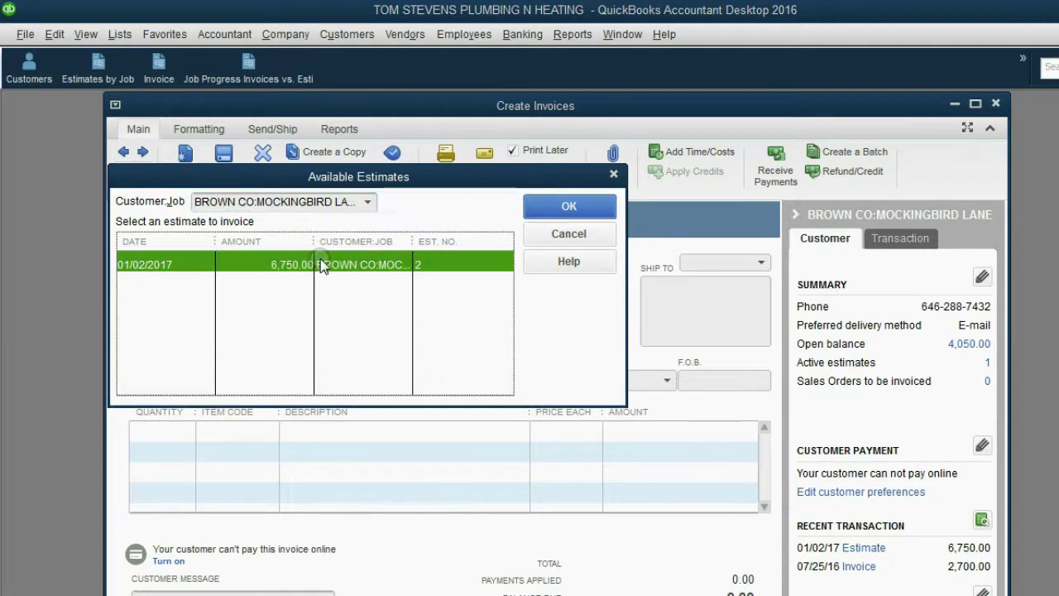
pyautogui.click(551, 206)
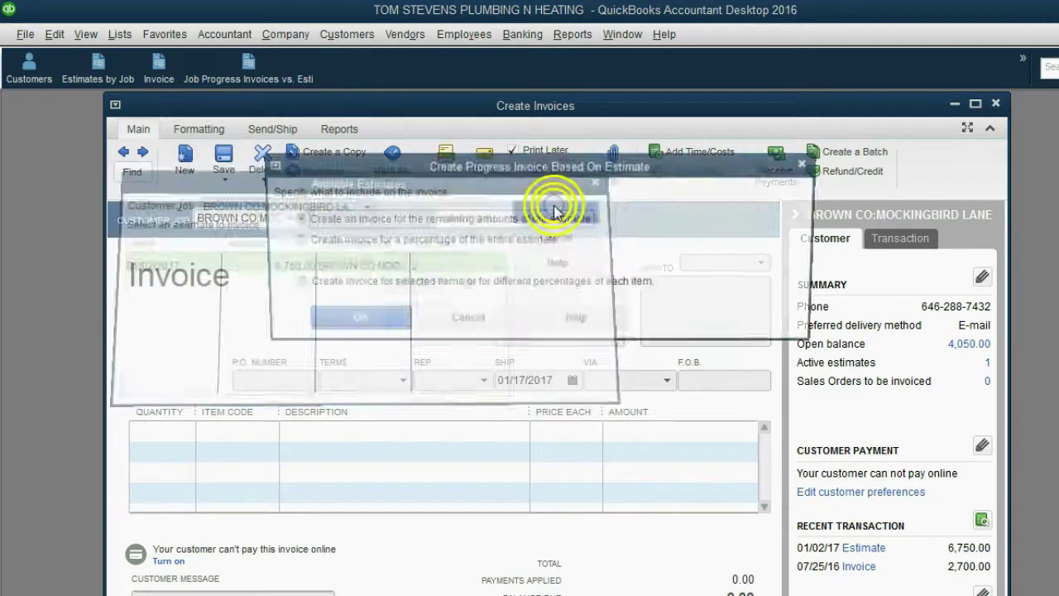
pyautogui.click(392, 285)
pyautogui.click(381, 321)
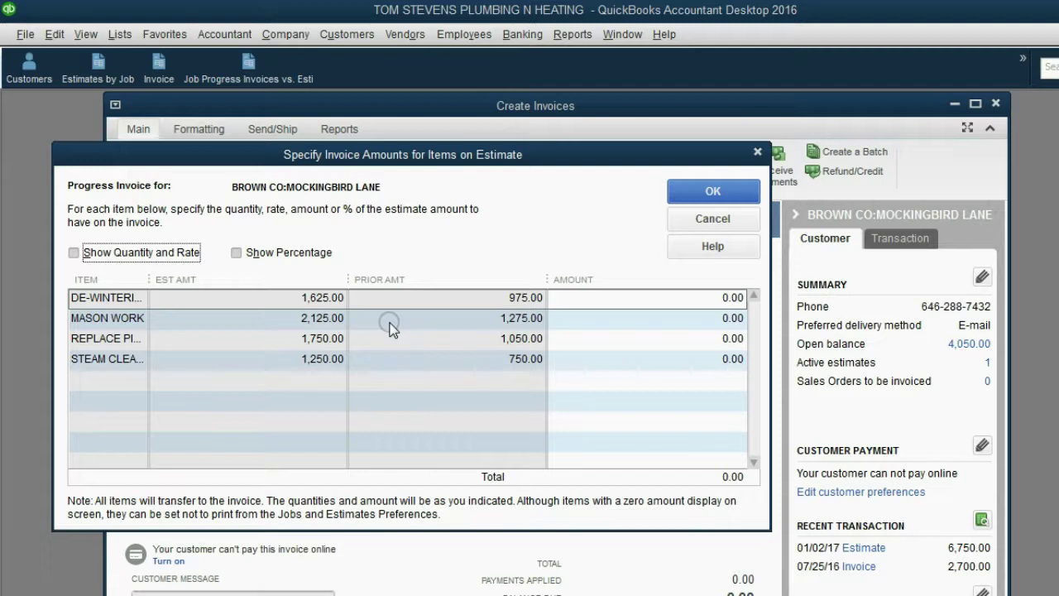
# Show quantity and rate for the estimate items and widen the estimate quantity, estimate rate, prior quantity and quantity columns.
pyautogui.click(75, 253)
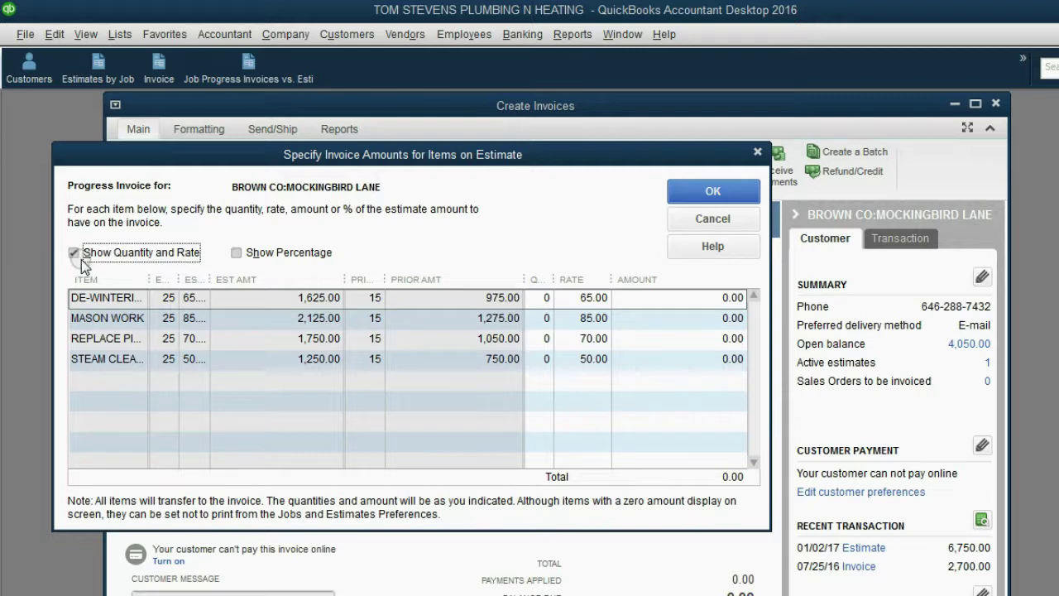
pyautogui.moveTo(178, 279); pyautogui.dragTo(204, 279)
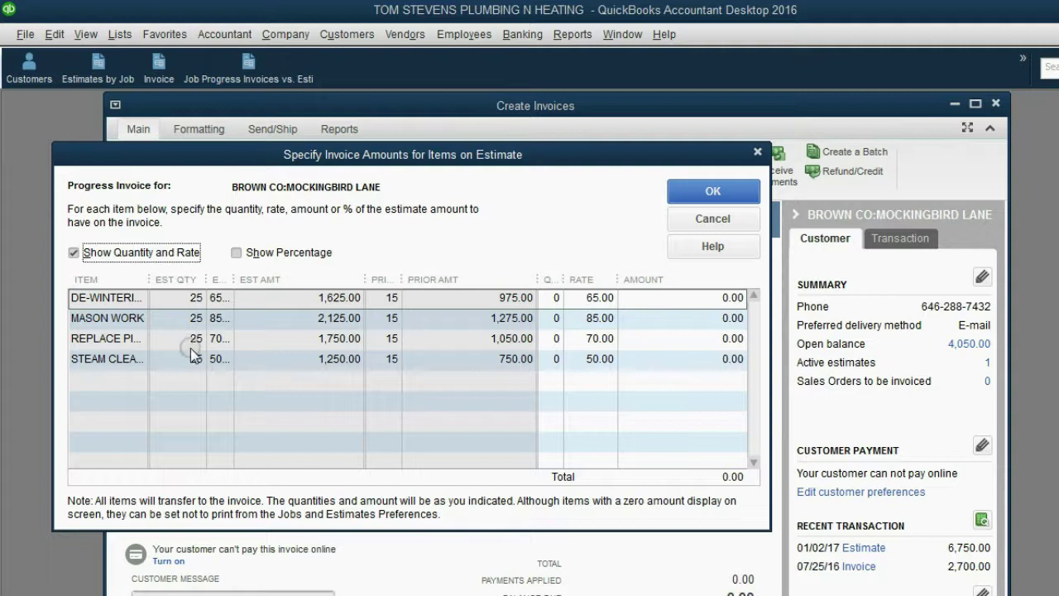
pyautogui.moveTo(234, 279); pyautogui.dragTo(290, 279)
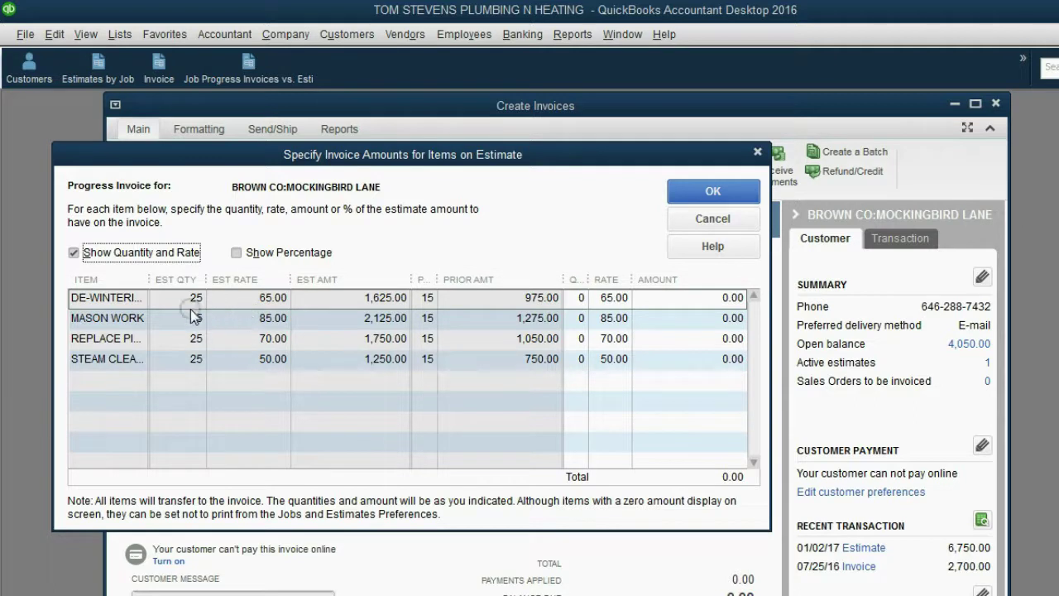
pyautogui.moveTo(438, 279); pyautogui.dragTo(479, 280)
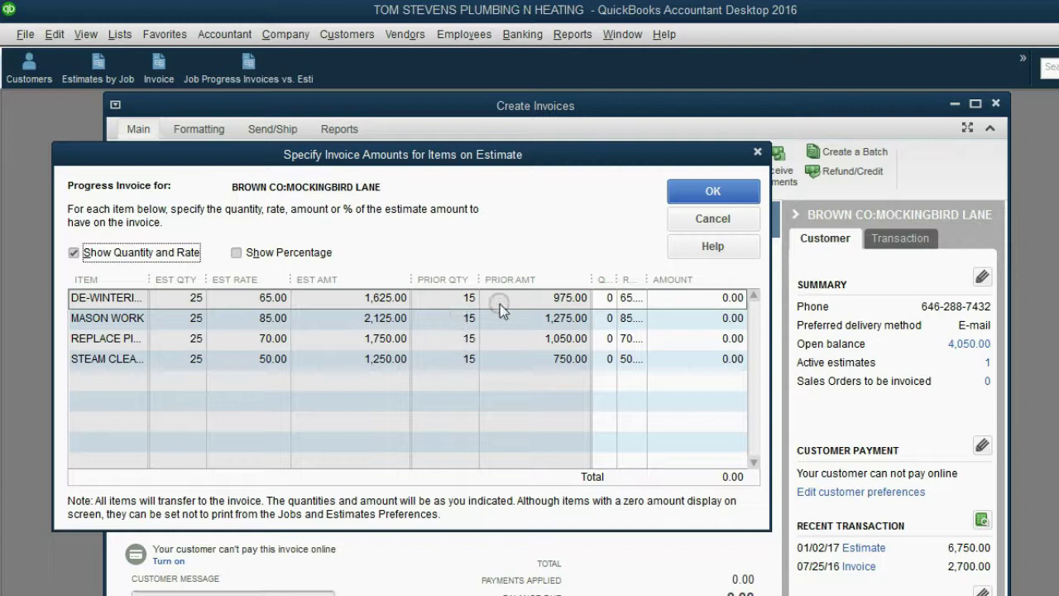
pyautogui.moveTo(617, 279); pyautogui.dragTo(645, 279)
# Set the invoice quantity to 5 for each of the four items: de-winterizing, mason work, pipe replacement and steam cleaning.
pyautogui.click(637, 299)
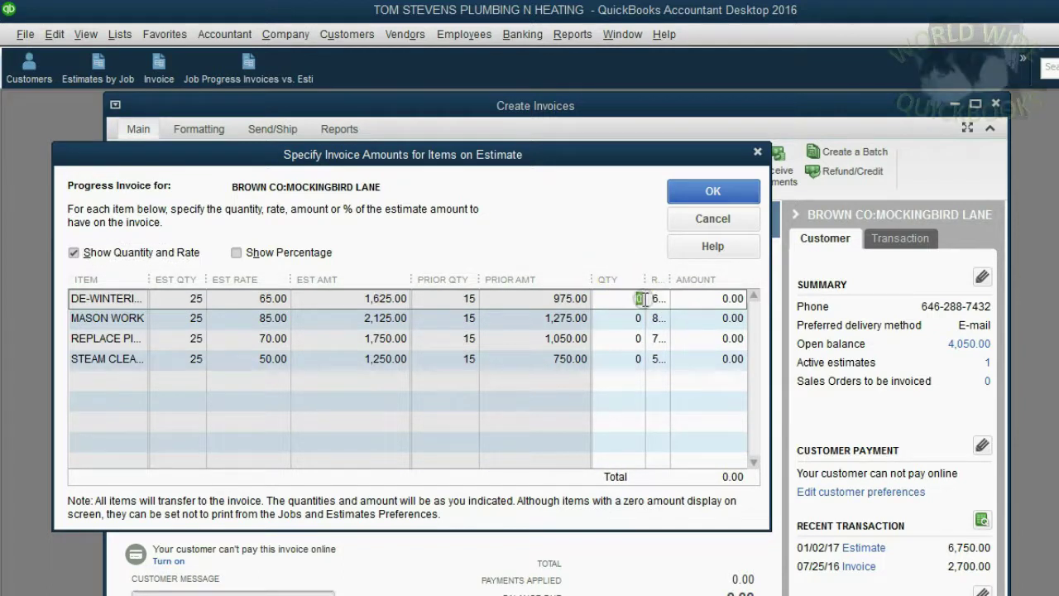
pyautogui.write('5')
pyautogui.click(637, 318)
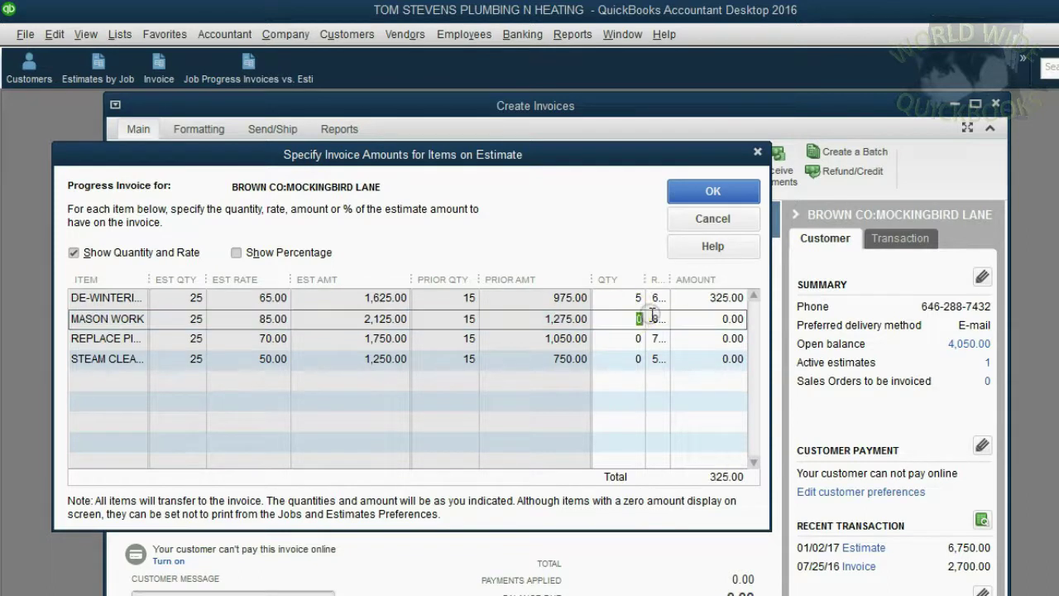
pyautogui.write('5')
pyautogui.click(623, 338)
pyautogui.write('5')
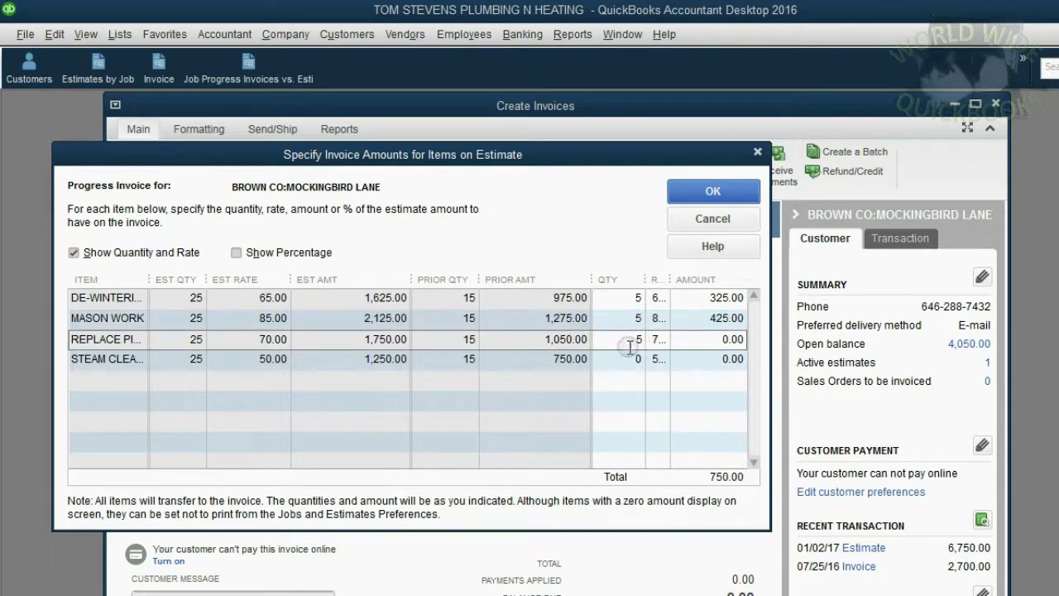
pyautogui.click(642, 358)
pyautogui.write('5')
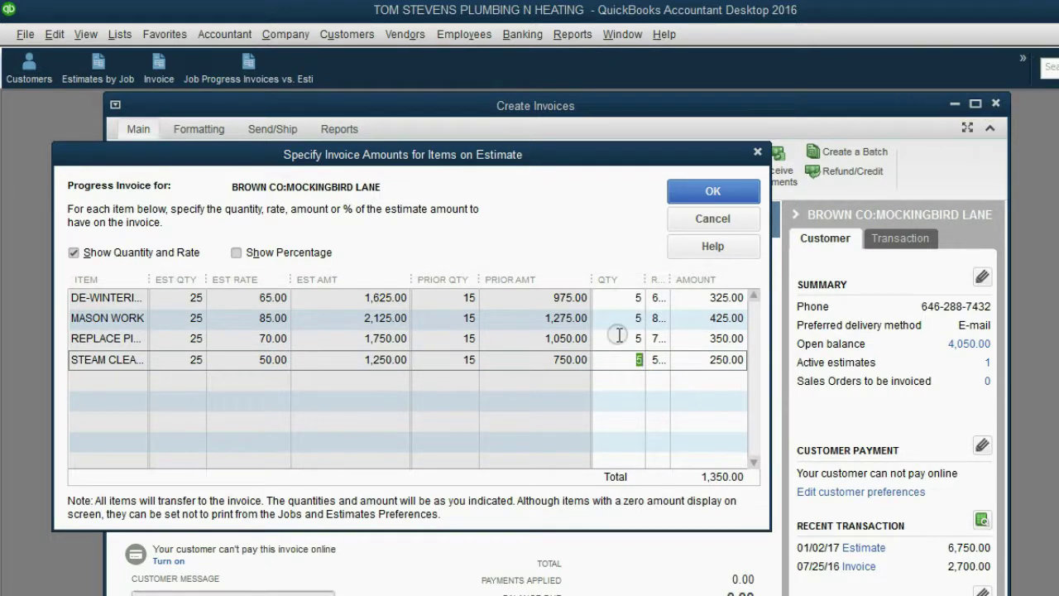
pyautogui.click(626, 298)
pyautogui.click(627, 318)
pyautogui.click(623, 337)
pyautogui.click(624, 359)
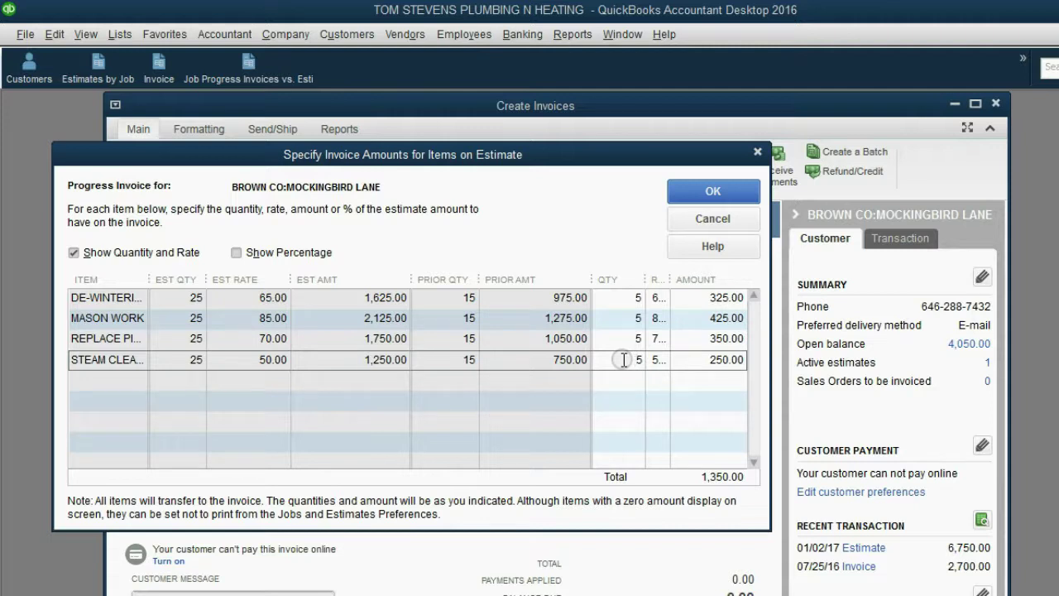
# Show the percentages for the estimate items and adjust the column widths so the quantity and rate columns are readable.
pyautogui.click(688, 191)
pyautogui.click(265, 253)
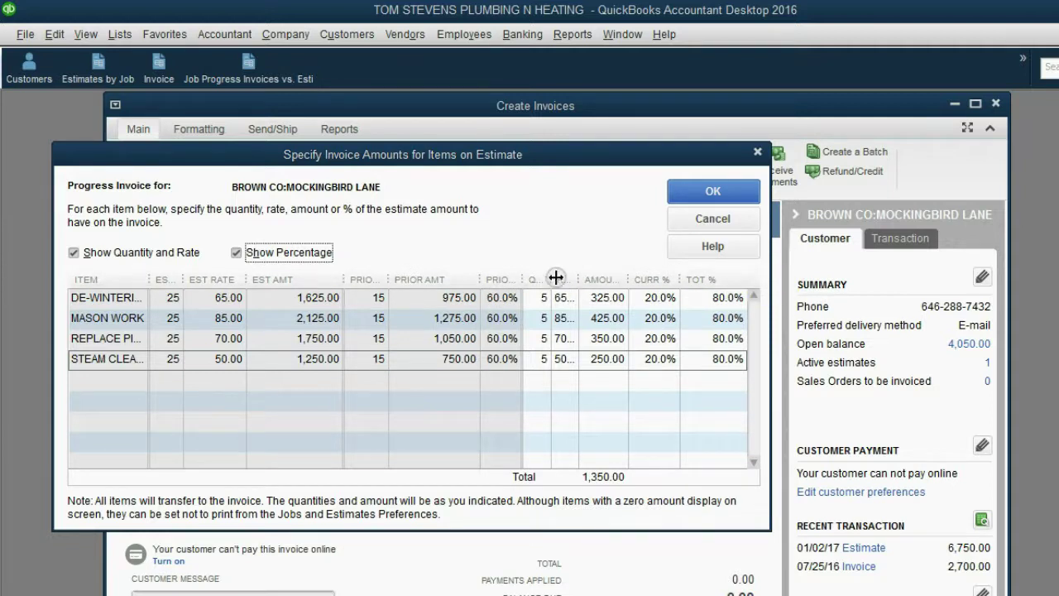
pyautogui.moveTo(480, 278); pyautogui.dragTo(454, 279)
pyautogui.moveTo(564, 279); pyautogui.dragTo(634, 279)
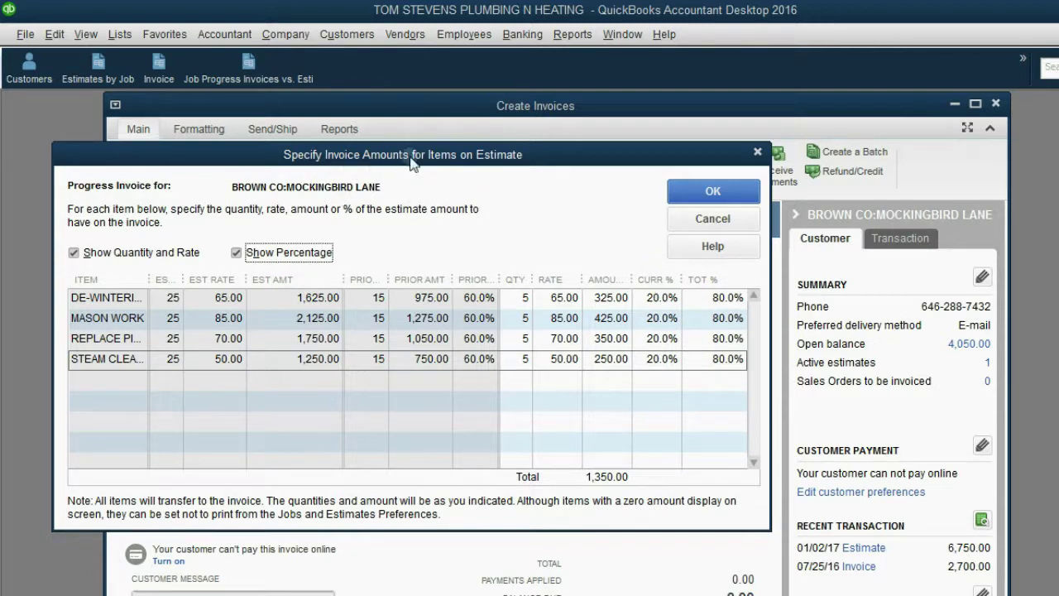
pyautogui.moveTo(522, 156); pyautogui.dragTo(591, 152)
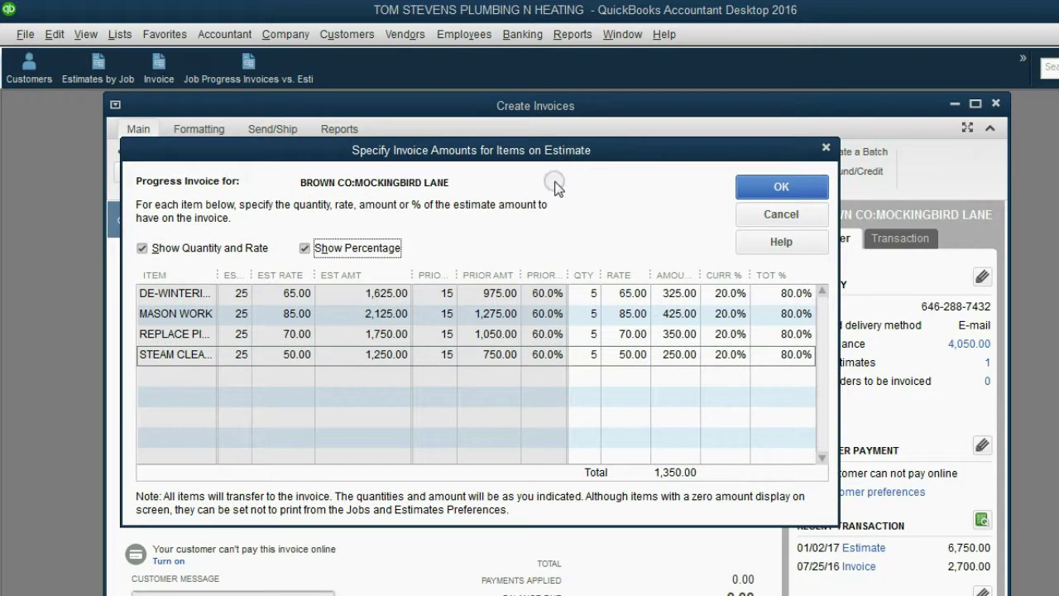
# Transfer the specified item amounts to invoice 5, then save and close the invoice.
pyautogui.click(763, 190)
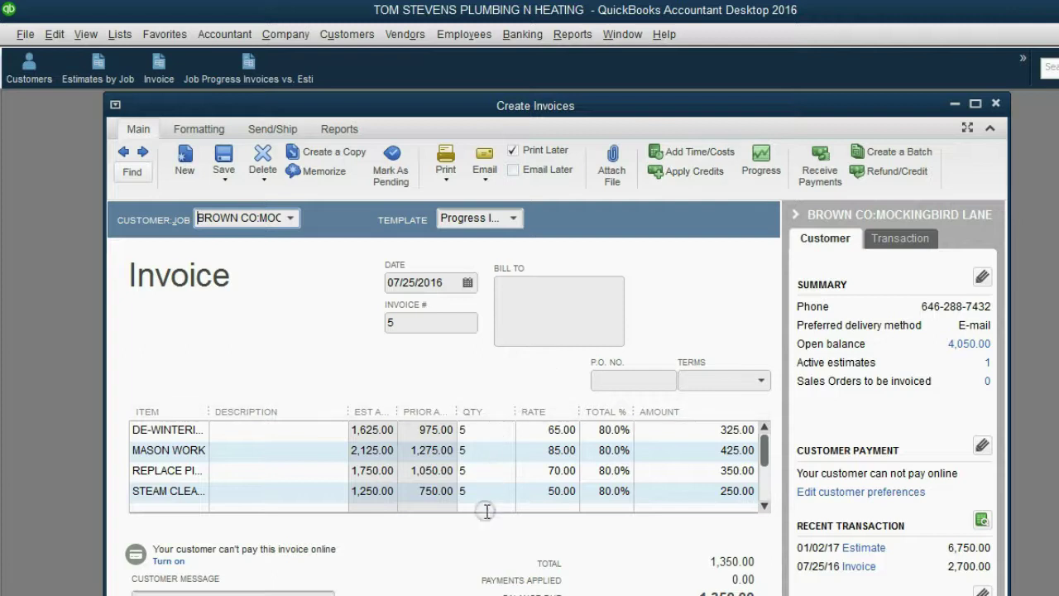
pyautogui.click(455, 591)
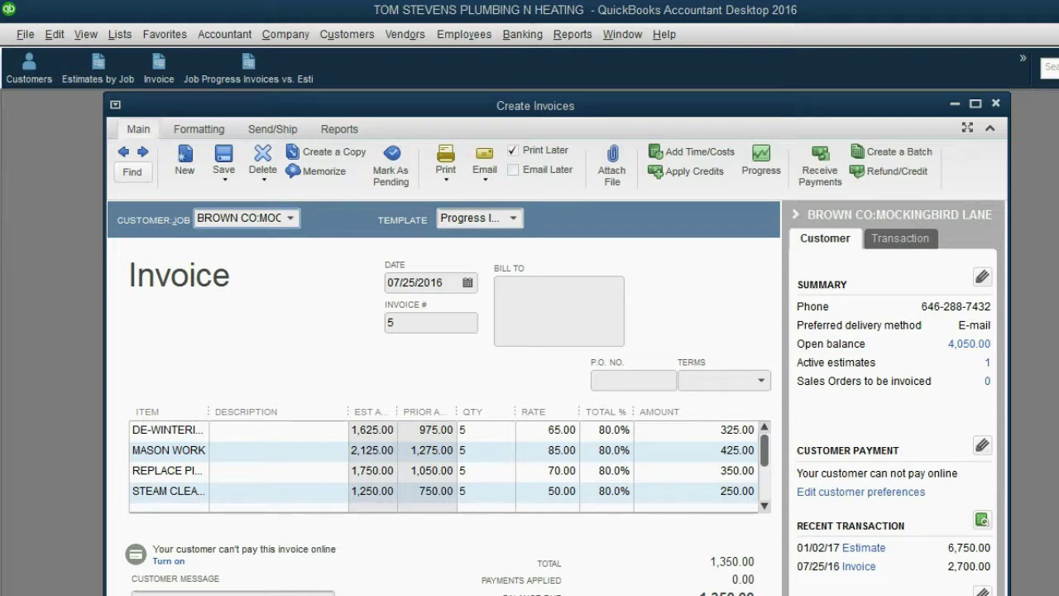
pyautogui.press('Escape')
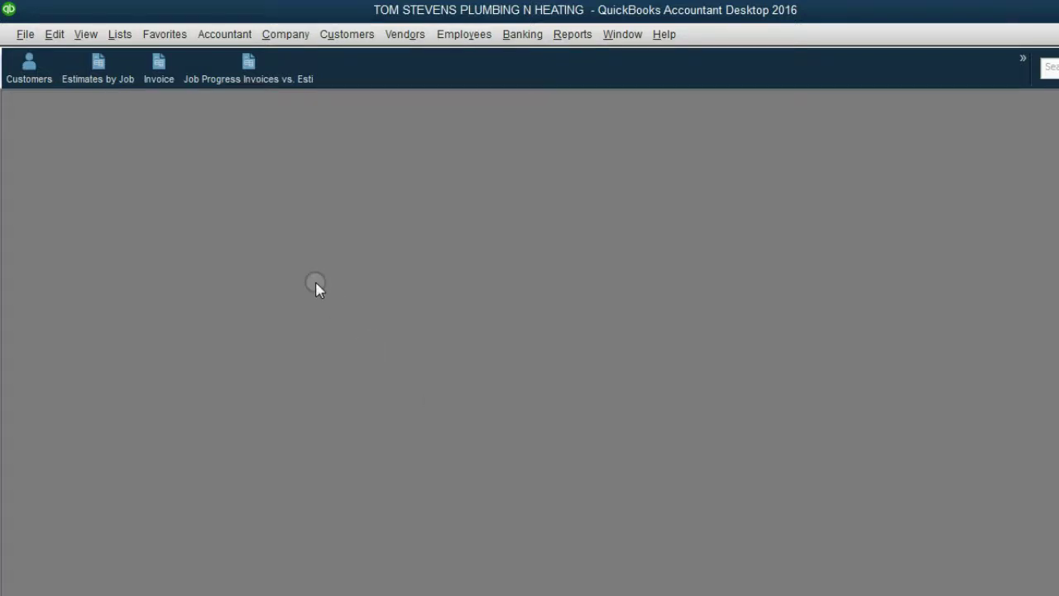
# Reopen the Job Progress Invoices vs. Estimates report and check Mockingbird Lane's invoiced amount and progress after the third progress invoice.
pyautogui.click(258, 75)
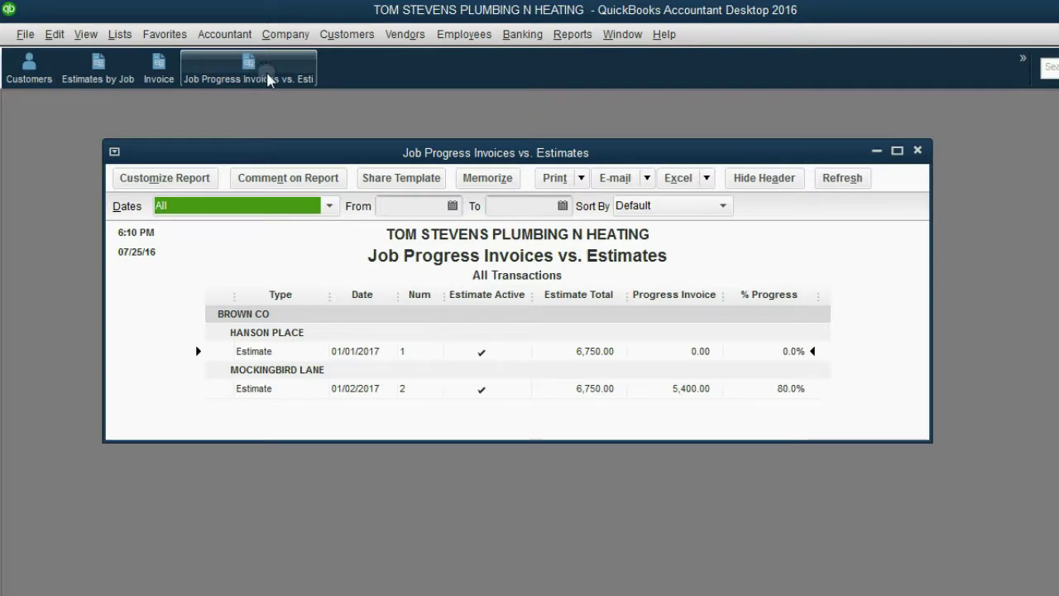
pyautogui.click(769, 430)
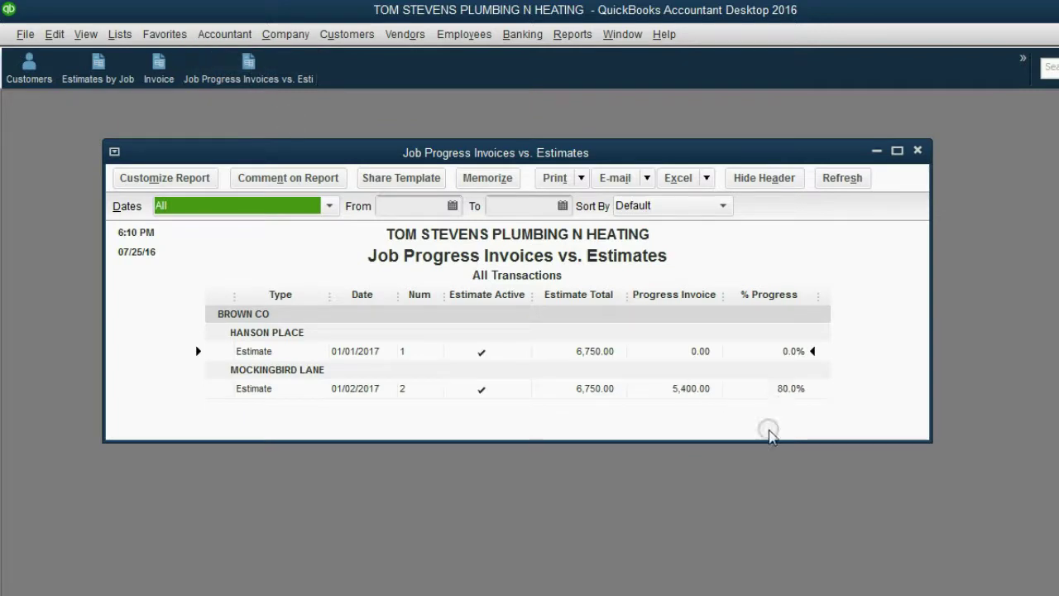